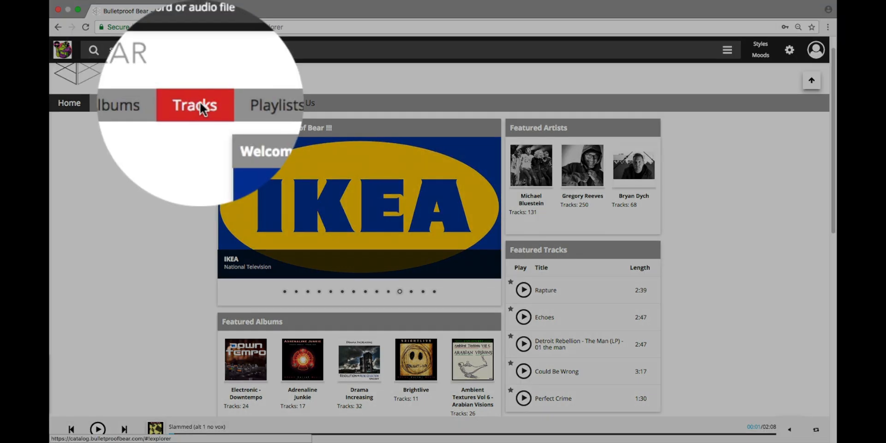
- Open the All Tracks list and toggle View from Simple back to Wave to show waveforms
{"action": "left_click", "coordinate": [201, 103]}
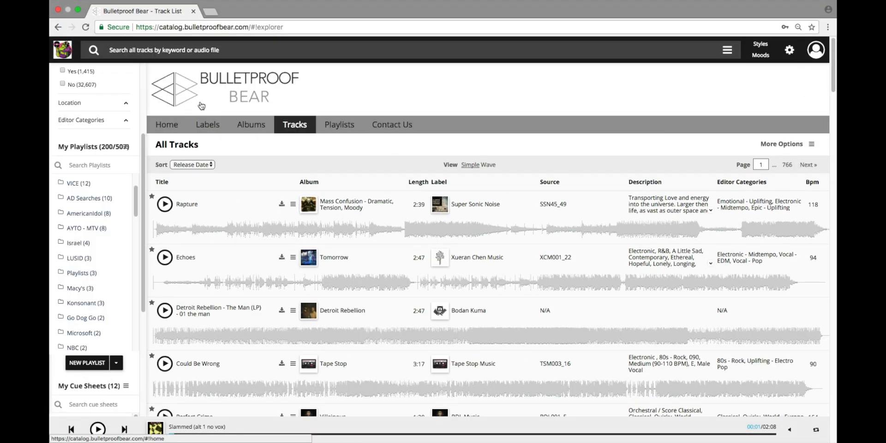
{"action": "left_click", "coordinate": [471, 166]}
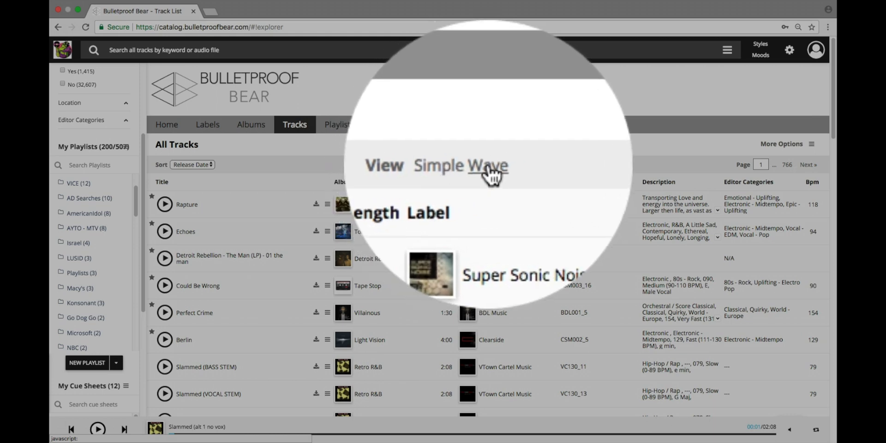
{"action": "left_click", "coordinate": [488, 171]}
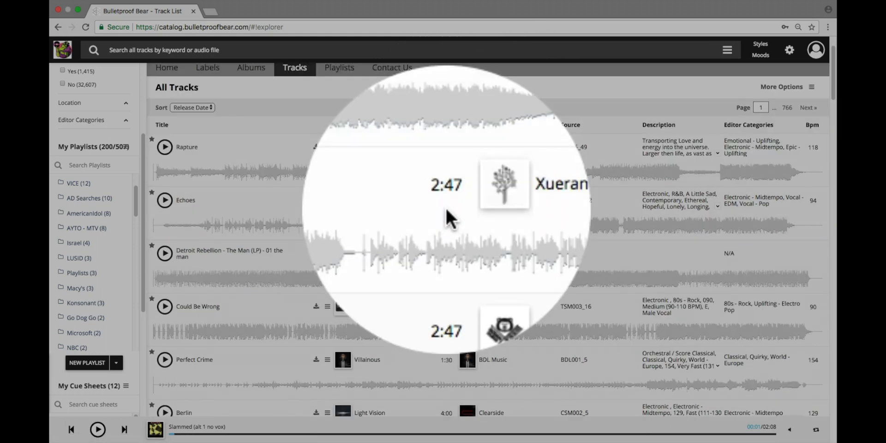
{"action": "scroll", "coordinate": [445, 206], "scroll_direction": "down", "scroll_amount": 2}
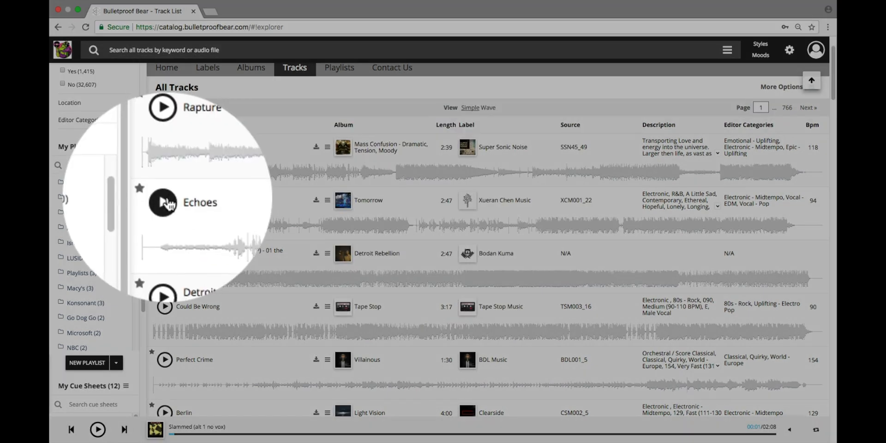
- Play Echoes and seek along its waveform to about 00:15, 01:15, 01:36, then back to 00:27
{"action": "left_click", "coordinate": [167, 201]}
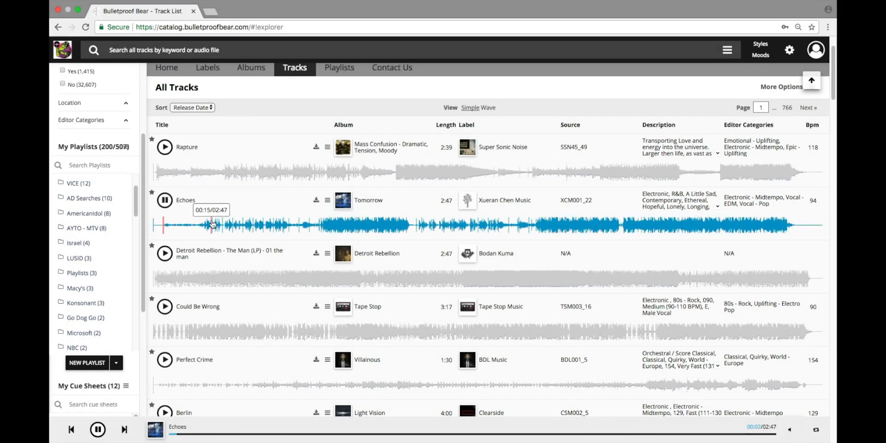
{"action": "left_click", "coordinate": [203, 225]}
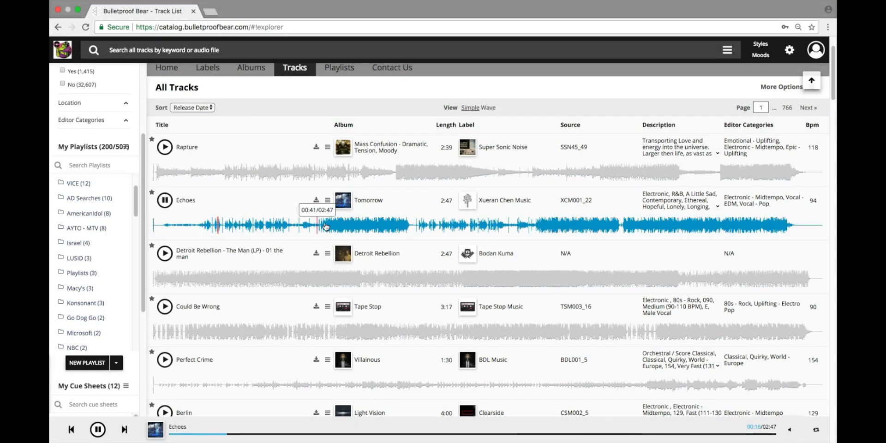
{"action": "left_click", "coordinate": [328, 225]}
{"action": "left_click", "coordinate": [380, 224]}
{"action": "left_click", "coordinate": [454, 222]}
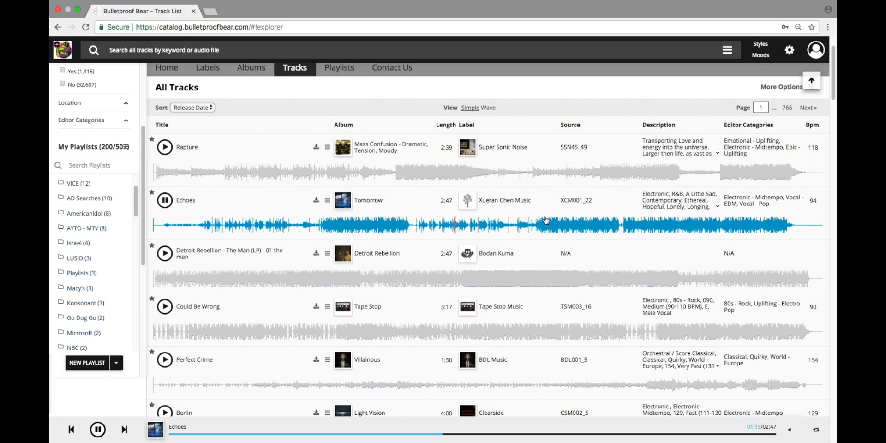
{"action": "left_click", "coordinate": [540, 224]}
{"action": "left_click", "coordinate": [268, 225]}
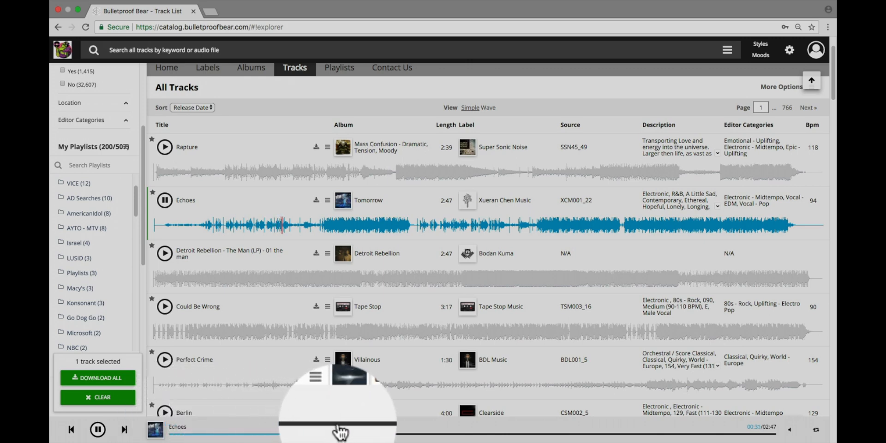
- Seek Echoes on the bottom progress bar to 01:05, 01:24 and 02:23
{"action": "left_click", "coordinate": [404, 433]}
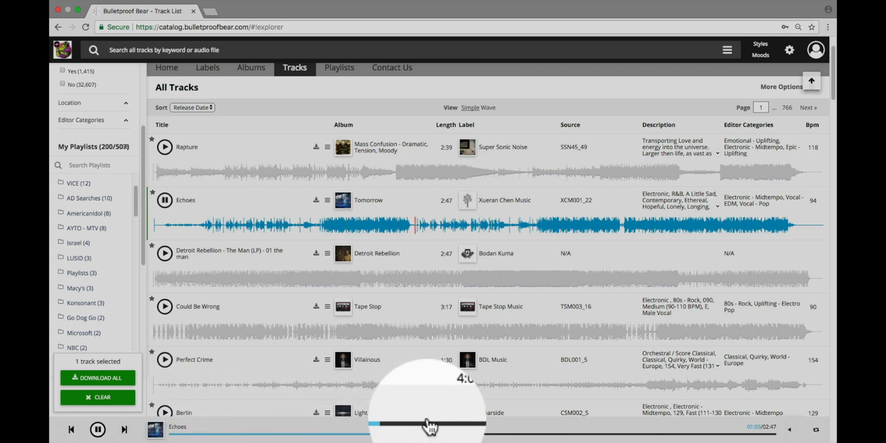
{"action": "left_click", "coordinate": [475, 433]}
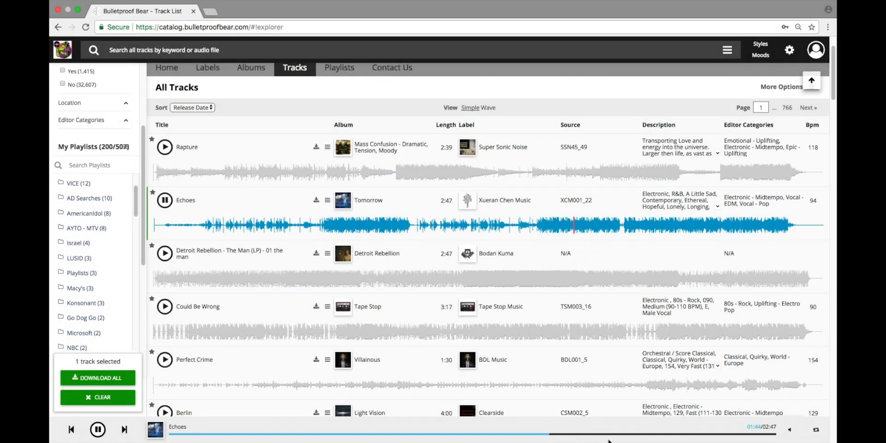
{"action": "left_click", "coordinate": [688, 434]}
- Rewind Echoes to about 01:46, pause it with Space, then resume playback
{"action": "left_click", "coordinate": [554, 434]}
{"action": "key", "text": "space"}
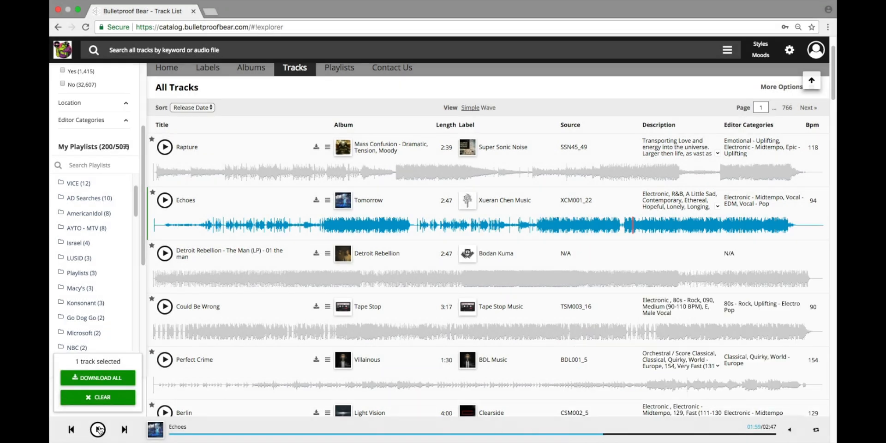
{"action": "left_click", "coordinate": [98, 430]}
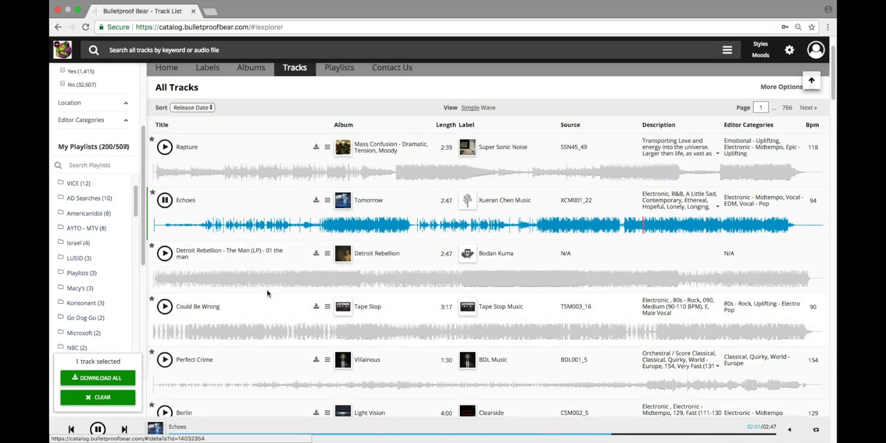
{"action": "scroll", "coordinate": [261, 301], "scroll_direction": "down", "scroll_amount": 1}
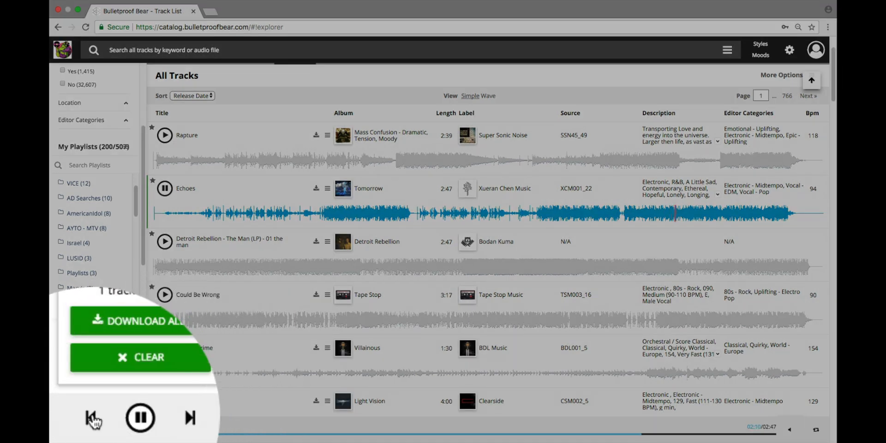
- Skip ahead through Detroit Rebellion and Could Be Wrong to Perfect Crime, then step back to Could Be Wrong
{"action": "left_click", "coordinate": [123, 430]}
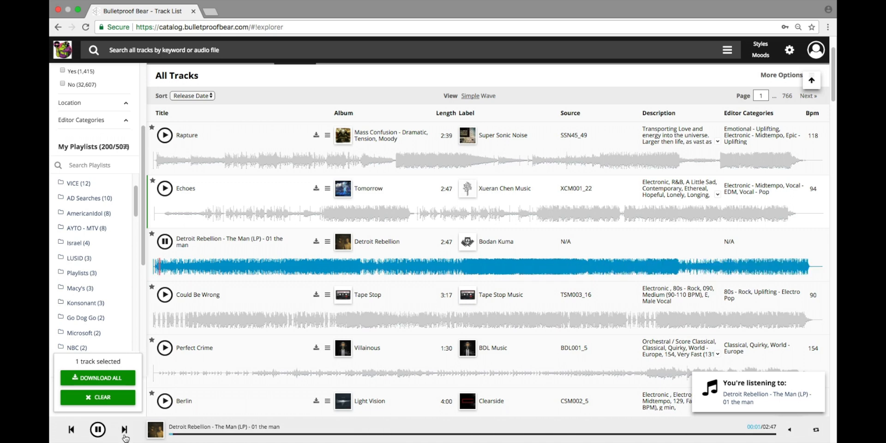
{"action": "left_click", "coordinate": [123, 430]}
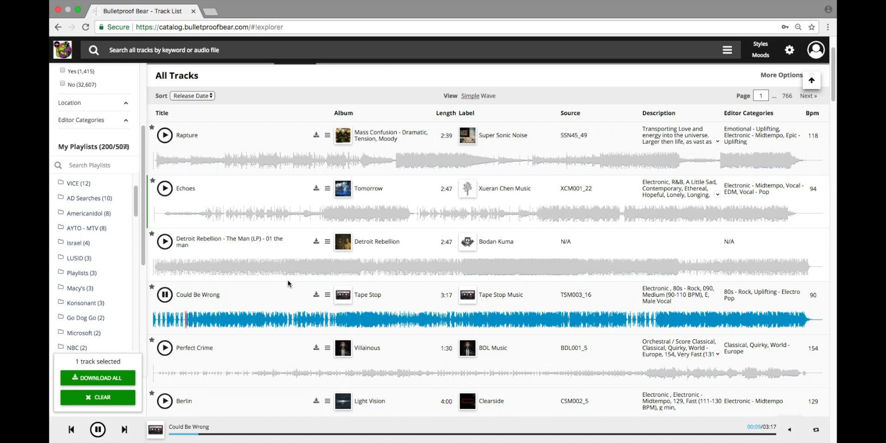
{"action": "key", "text": "Down"}
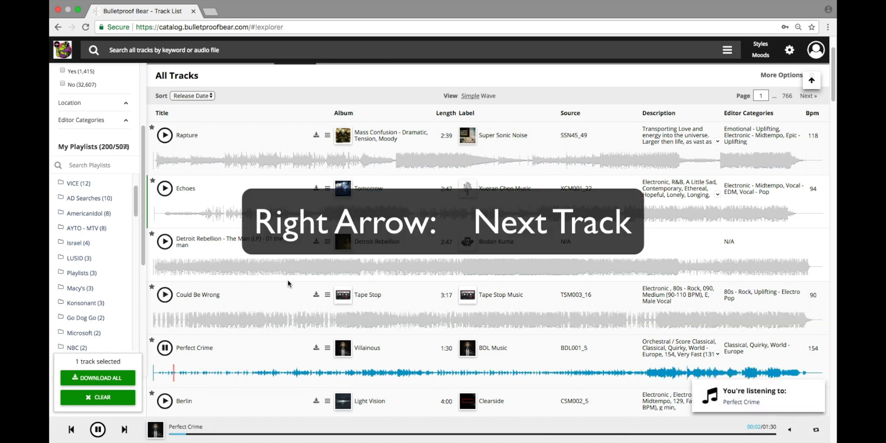
{"action": "key", "text": "Left"}
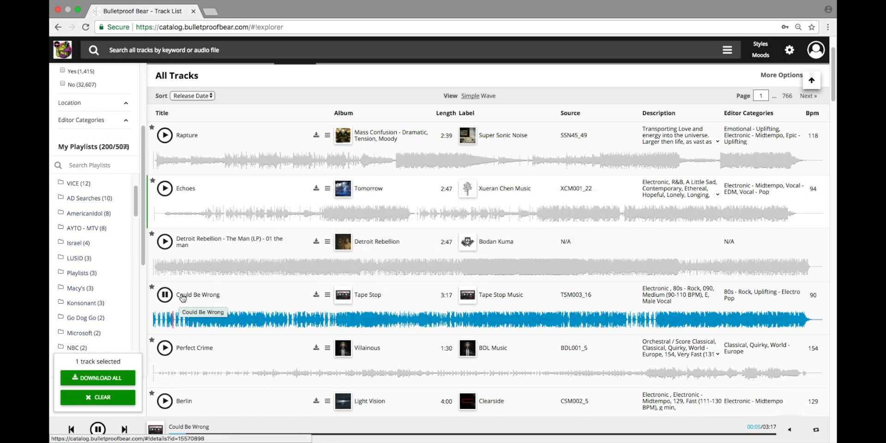
- Pause Could Be Wrong at 00:06 using the pause button on its row
{"action": "left_click", "coordinate": [165, 295]}
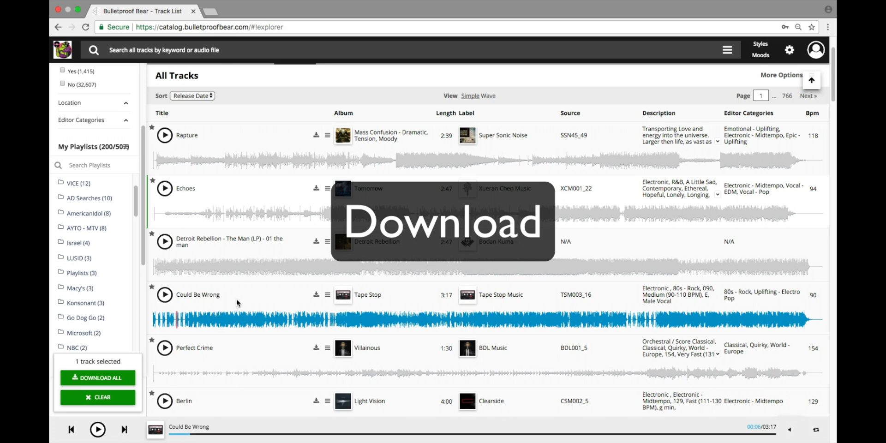
{"action": "scroll", "coordinate": [231, 301], "scroll_direction": "up", "scroll_amount": 3}
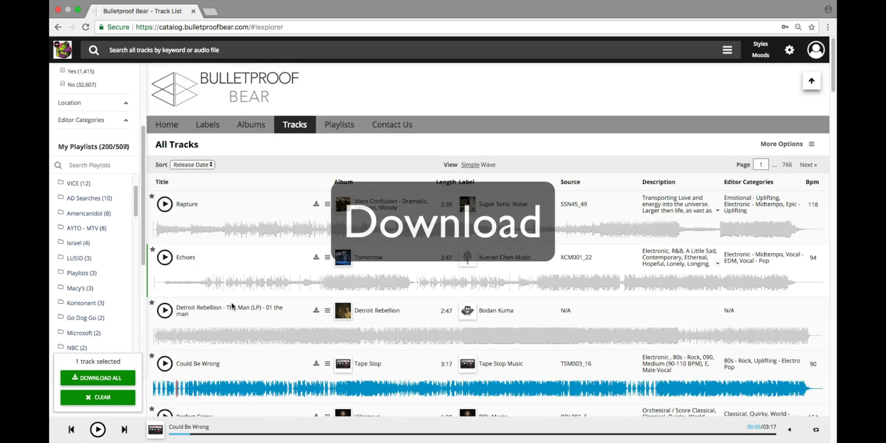
- Switch to the albums list, show Electronic - Downtempo's mp3/aiff/wav download options, then dismiss them
{"action": "left_click", "coordinate": [251, 124]}
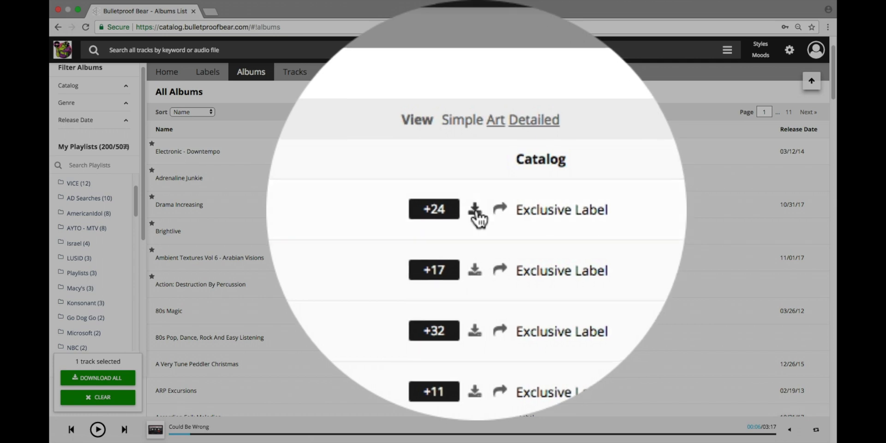
{"action": "left_click", "coordinate": [479, 219]}
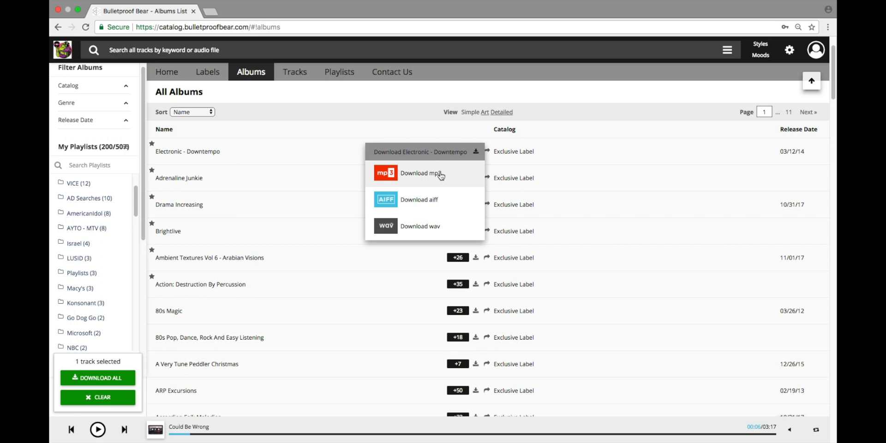
{"action": "left_click", "coordinate": [502, 178]}
- Show albums as cover art, view and close Adrenaline Junkie's download formats, then switch to Detailed view
{"action": "left_click", "coordinate": [485, 112]}
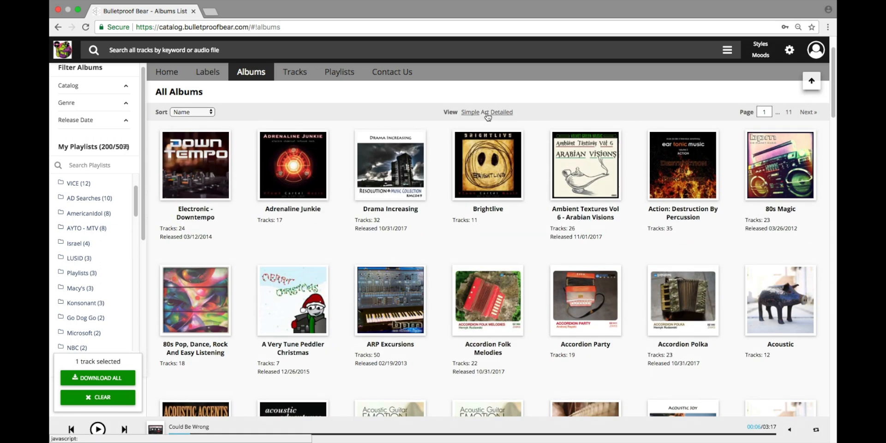
{"action": "mouse_move", "coordinate": [285, 169]}
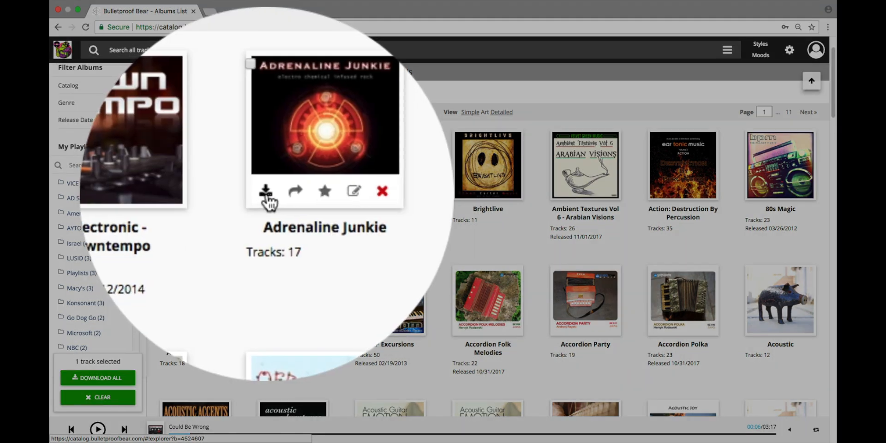
{"action": "left_click", "coordinate": [266, 193]}
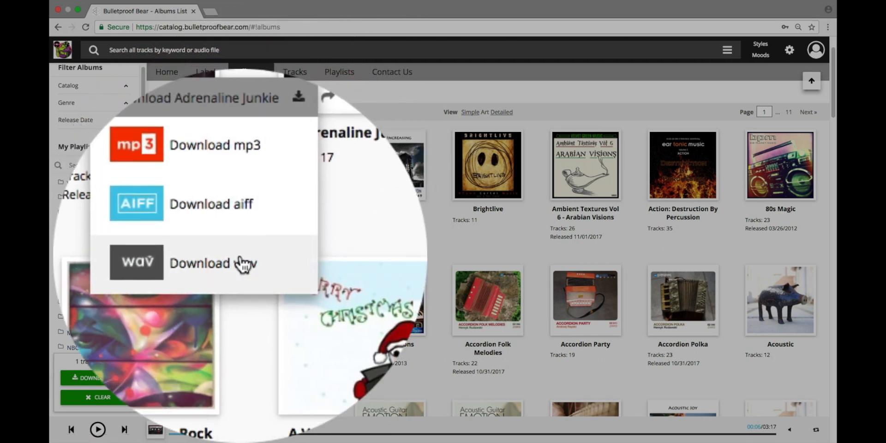
{"action": "left_click", "coordinate": [237, 273]}
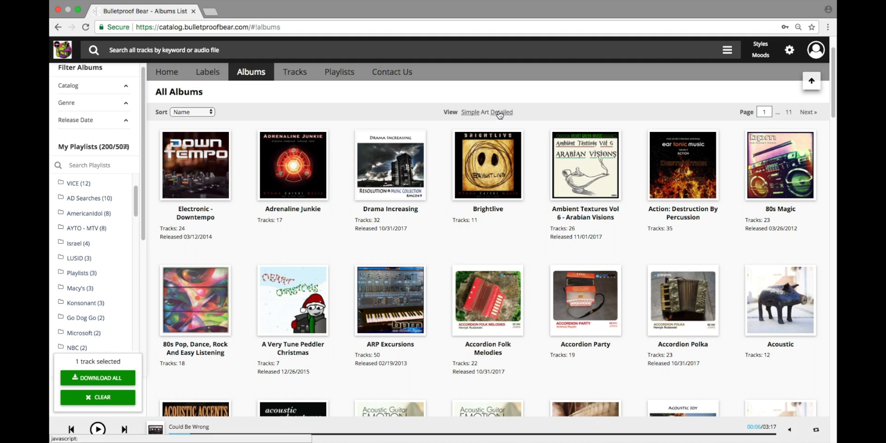
{"action": "left_click", "coordinate": [499, 113]}
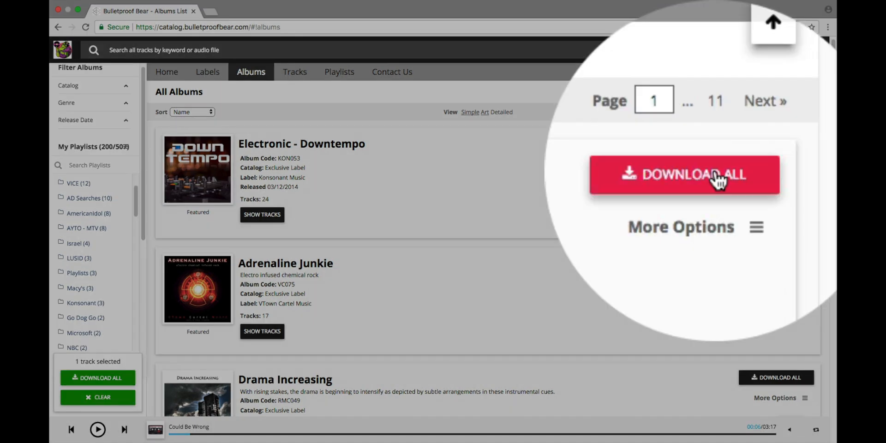
- Queue the entire Electronic - Downtempo album for download as mp3
{"action": "left_click", "coordinate": [789, 144]}
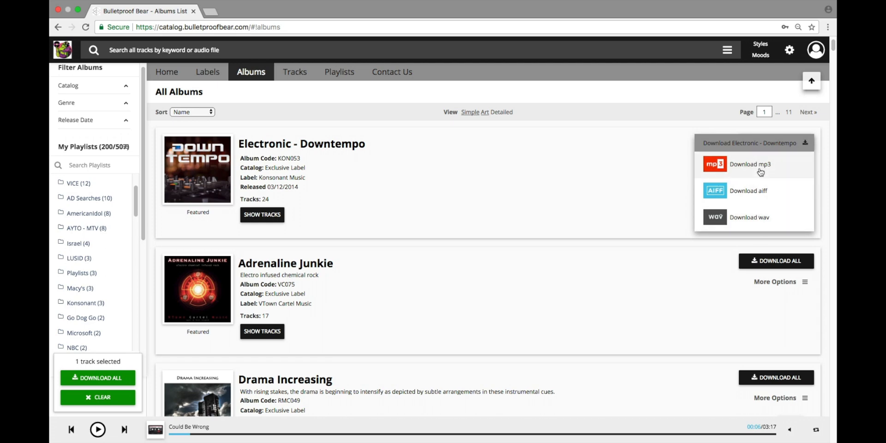
{"action": "left_click", "coordinate": [666, 216]}
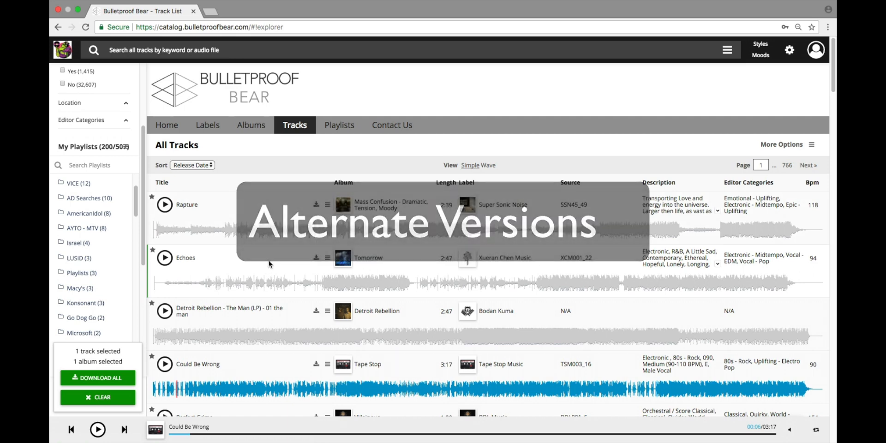
- Scroll down the Tracks list to the SLAMMED stem and alt mix rows
{"action": "scroll", "coordinate": [257, 263], "scroll_direction": "down", "scroll_amount": 5}
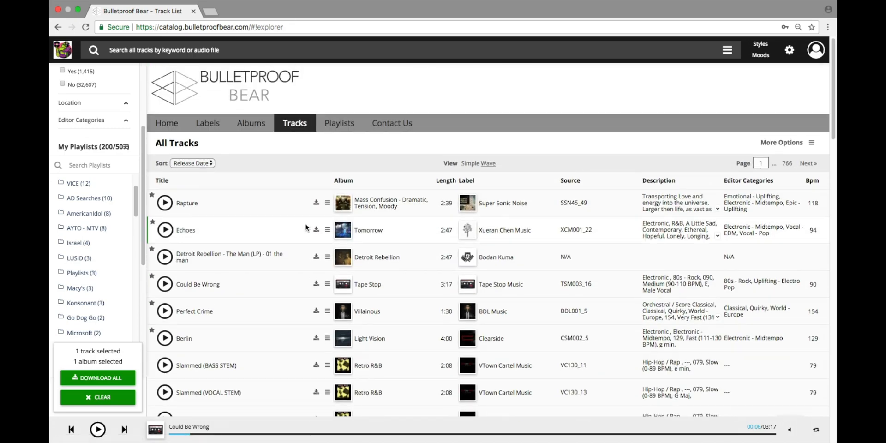
{"action": "scroll", "coordinate": [304, 225], "scroll_direction": "down", "scroll_amount": 3}
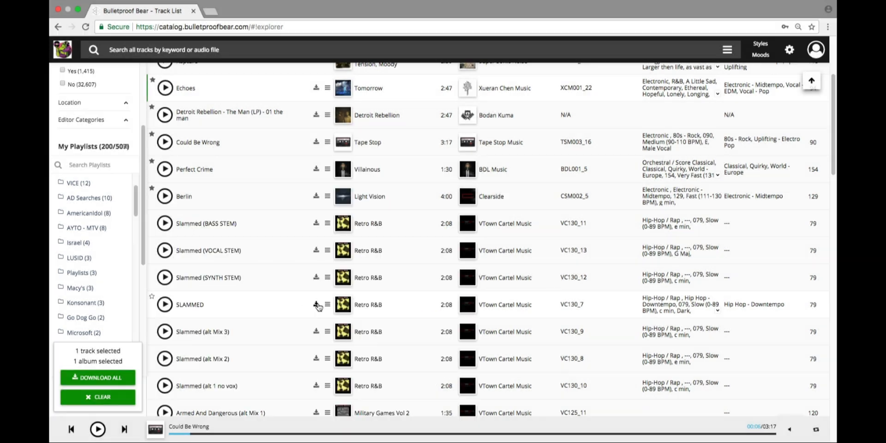
- Add a SLAMMED download from its format menu, bringing the selection to two tracks
{"action": "left_click", "coordinate": [316, 305]}
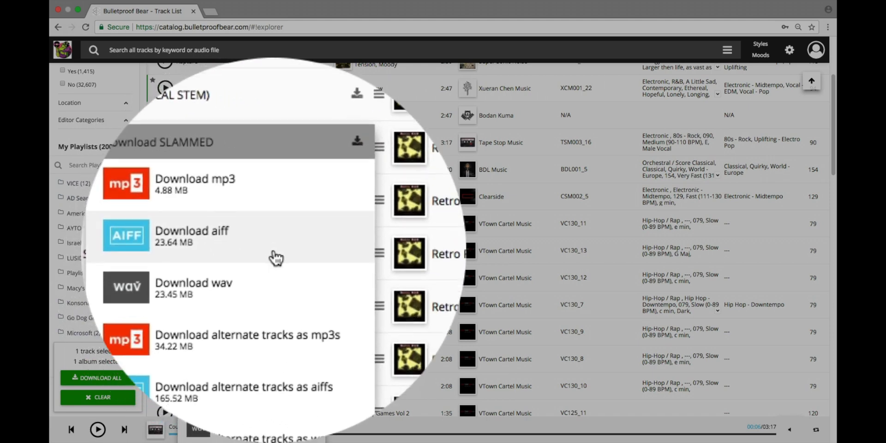
{"action": "scroll", "coordinate": [259, 259], "scroll_direction": "down", "scroll_amount": 2}
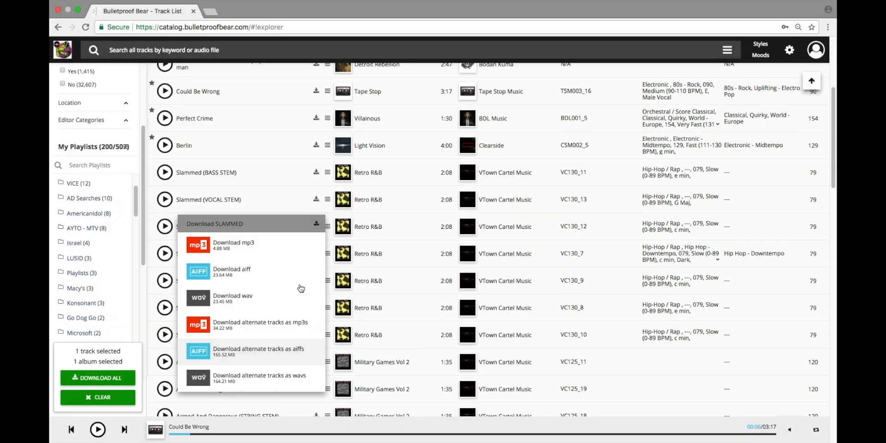
{"action": "left_click", "coordinate": [291, 199]}
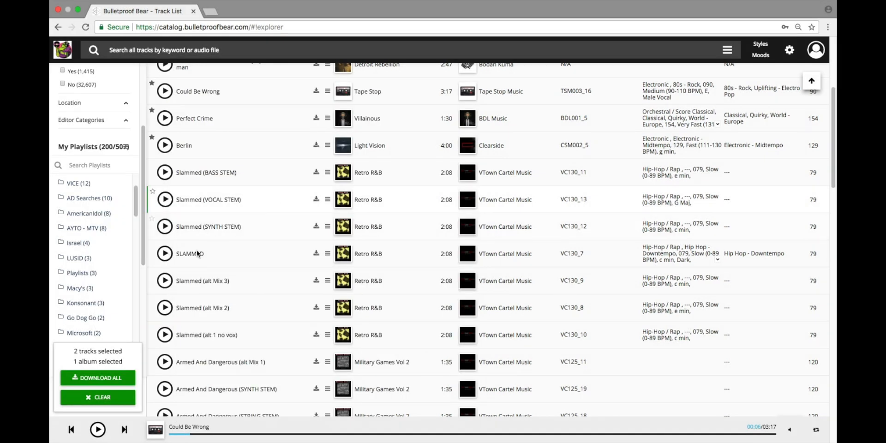
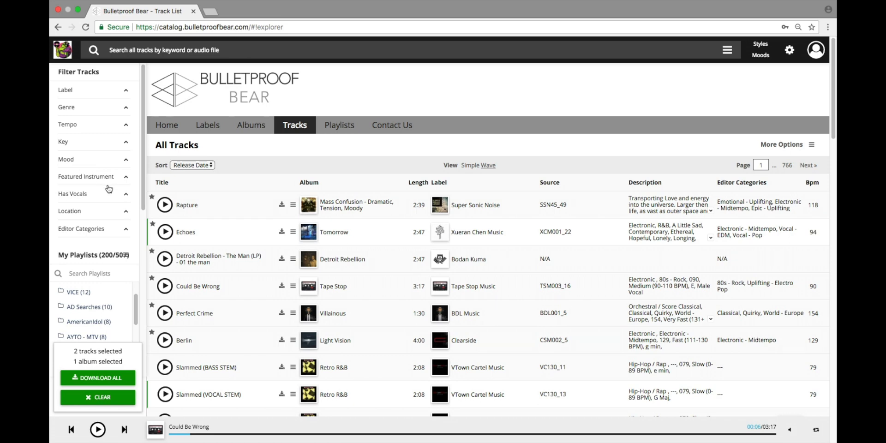
- Filter All Tracks to Has Vocals: Yes and Tempo: Fast (111-130 BPM), leaving 298 tracks
{"action": "left_click", "coordinate": [127, 195]}
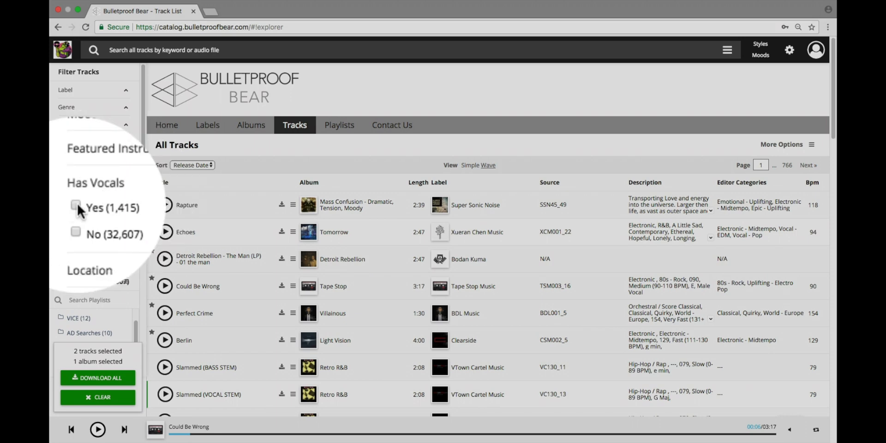
{"action": "left_click", "coordinate": [77, 204]}
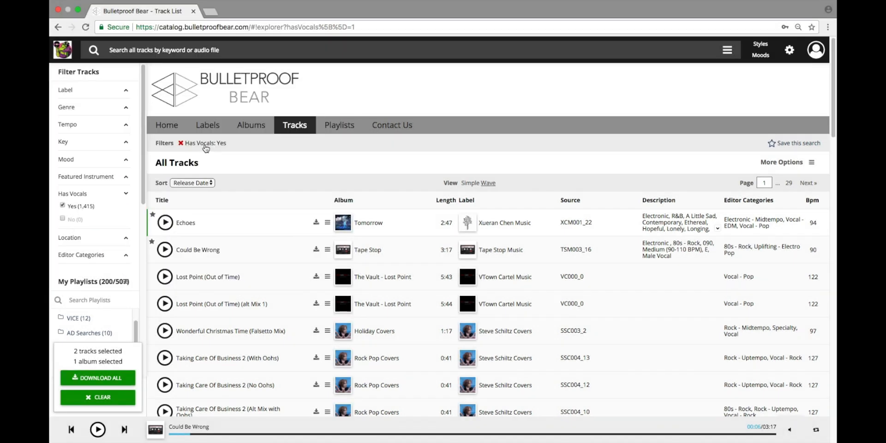
{"action": "left_click", "coordinate": [106, 198]}
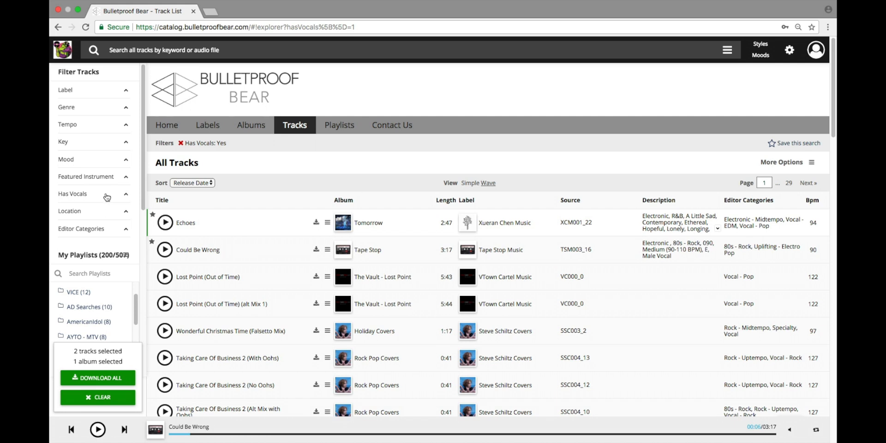
{"action": "left_click", "coordinate": [127, 128]}
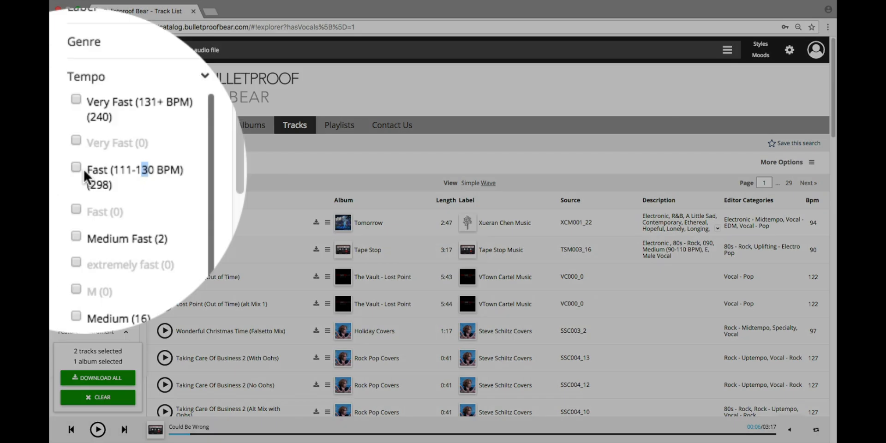
{"action": "left_click", "coordinate": [85, 170]}
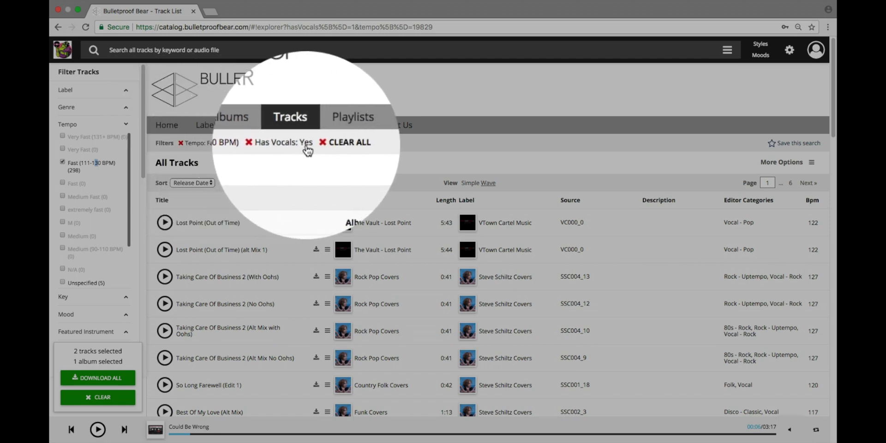
{"action": "scroll", "coordinate": [304, 169], "scroll_direction": "down", "scroll_amount": 3}
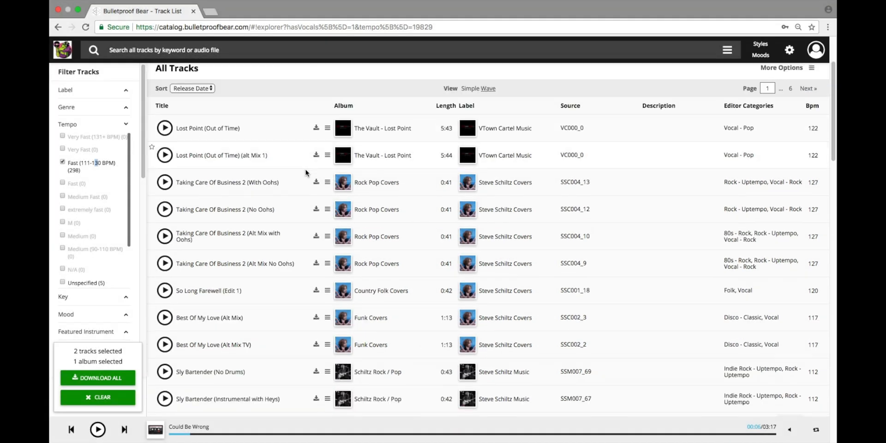
{"action": "scroll", "coordinate": [305, 172], "scroll_direction": "down", "scroll_amount": 15}
{"action": "scroll", "coordinate": [304, 172], "scroll_direction": "up", "scroll_amount": 12}
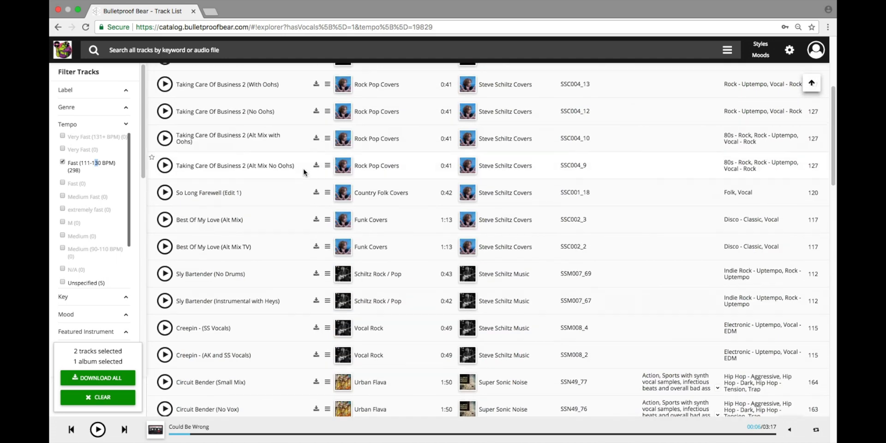
{"action": "scroll", "coordinate": [304, 171], "scroll_direction": "up", "scroll_amount": 6}
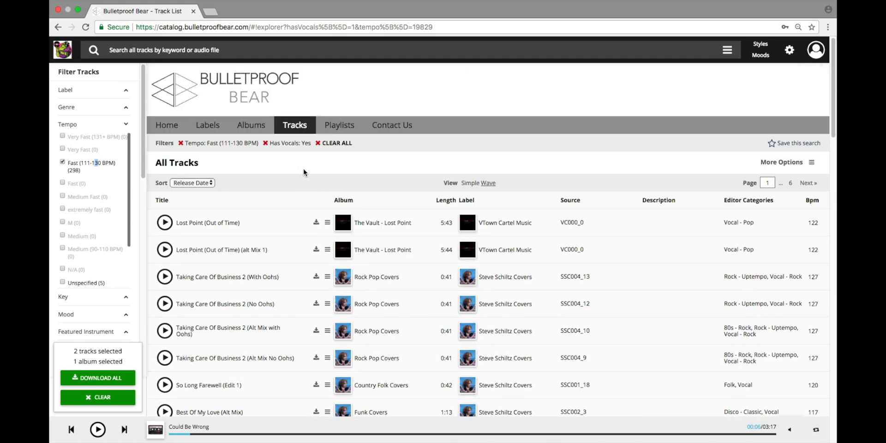
{"action": "left_click", "coordinate": [124, 125]}
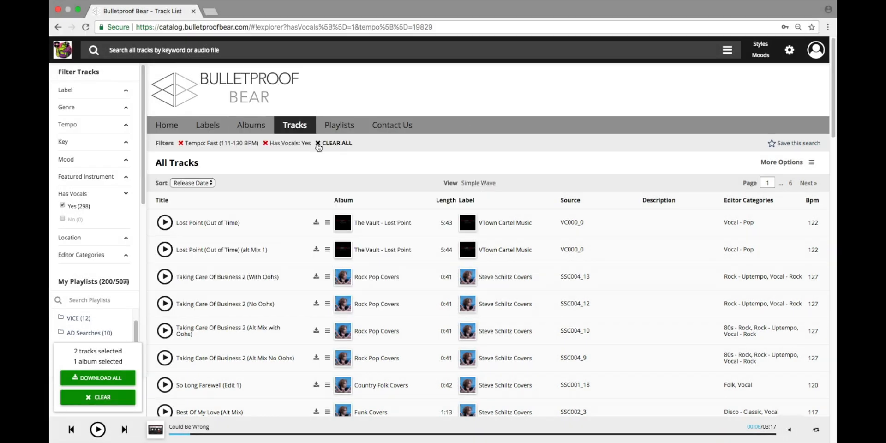
- Clear all active filters so the full 766-page track list returns
{"action": "left_click", "coordinate": [318, 146]}
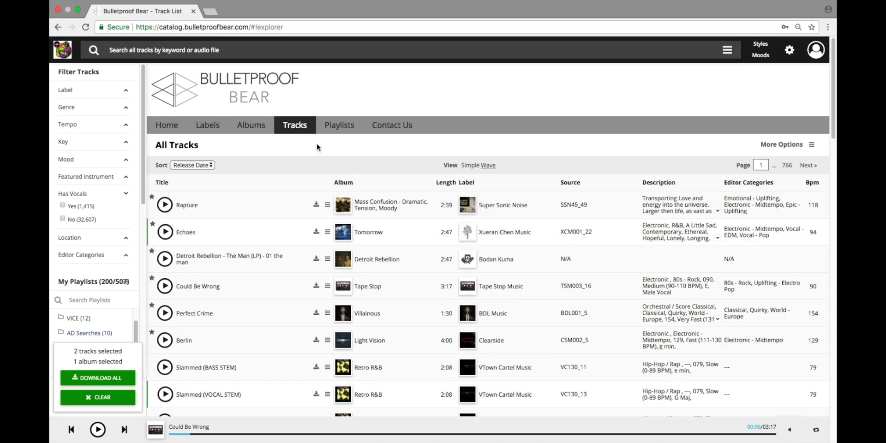
{"action": "left_click", "coordinate": [138, 48]}
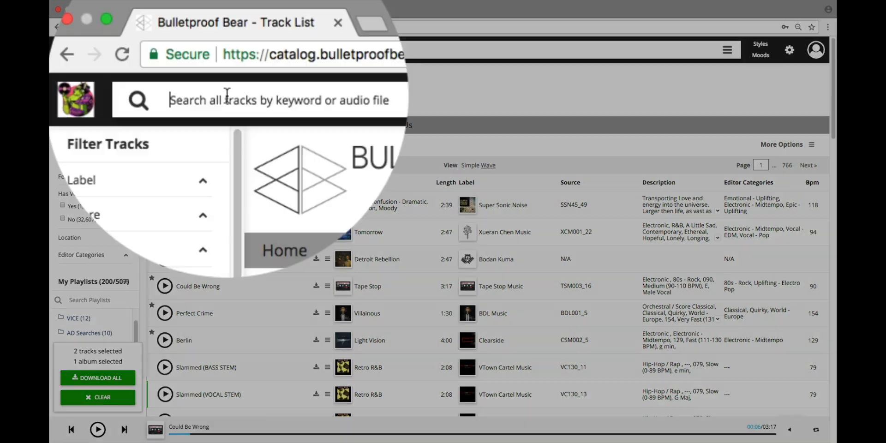
- Search tracks for 'rock', then refine the query to 'rock vocal'
{"action": "type", "text": "rock"}
{"action": "key", "text": "Return"}
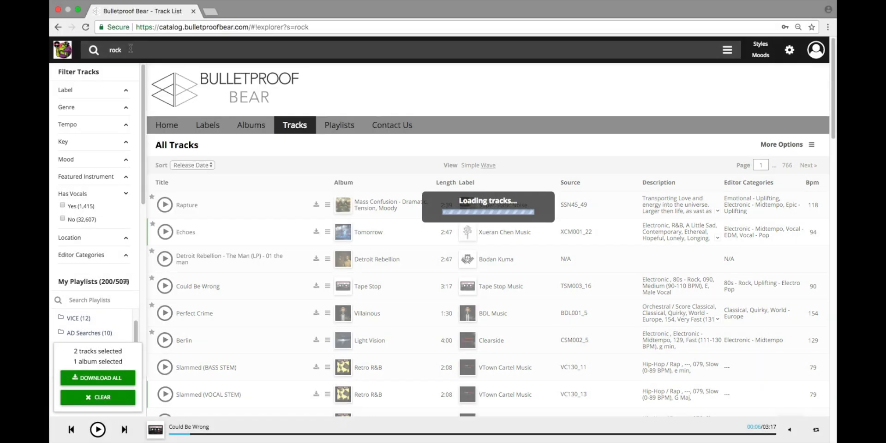
{"action": "scroll", "coordinate": [363, 253], "scroll_direction": "down", "scroll_amount": 20}
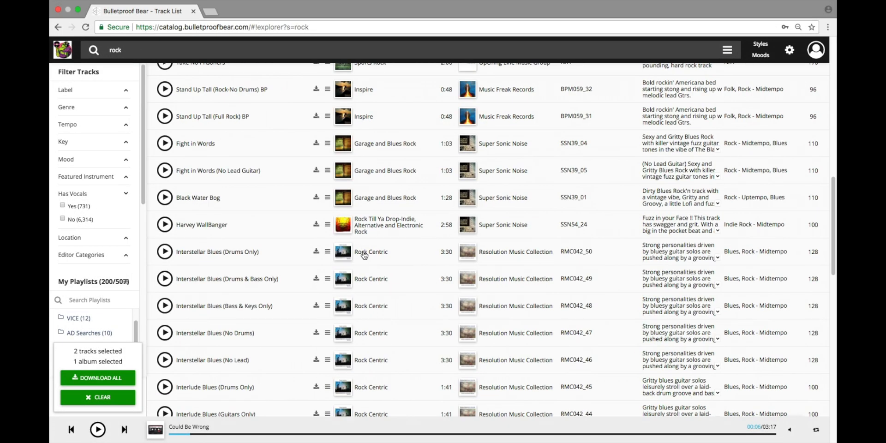
{"action": "scroll", "coordinate": [368, 254], "scroll_direction": "up", "scroll_amount": 20}
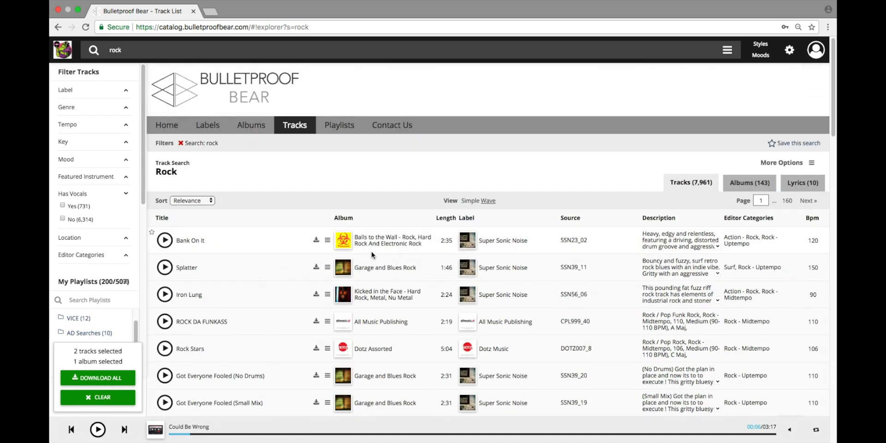
{"action": "left_click", "coordinate": [141, 46]}
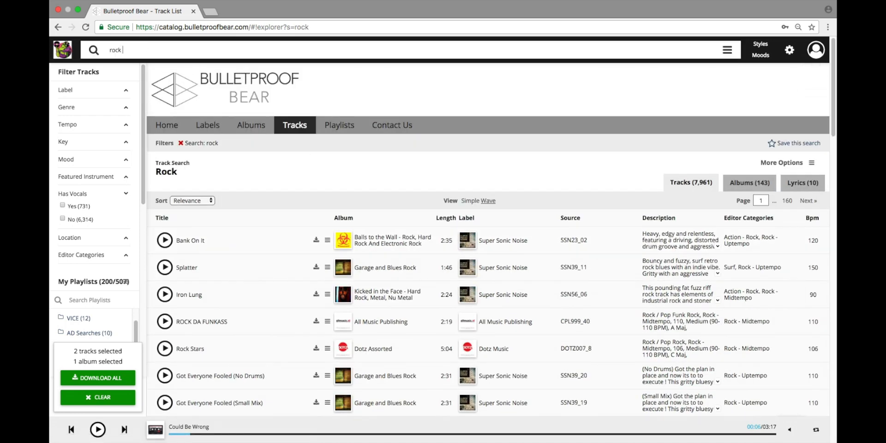
{"action": "type", "text": "vocal"}
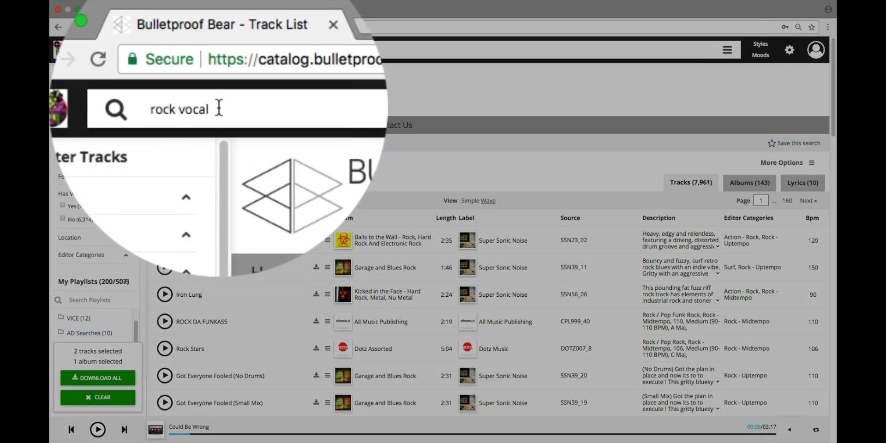
{"action": "key", "text": "Return"}
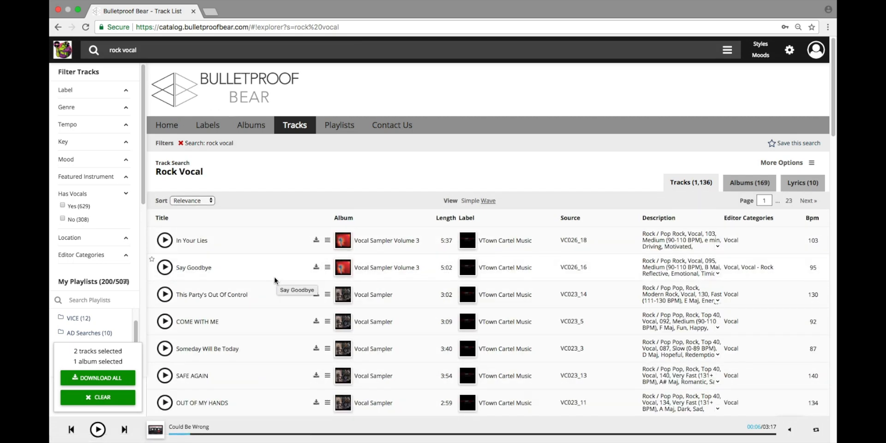
- Add exclusions '-female' and '-christmas' to the query, yielding 917 tracks
{"action": "left_click", "coordinate": [152, 52]}
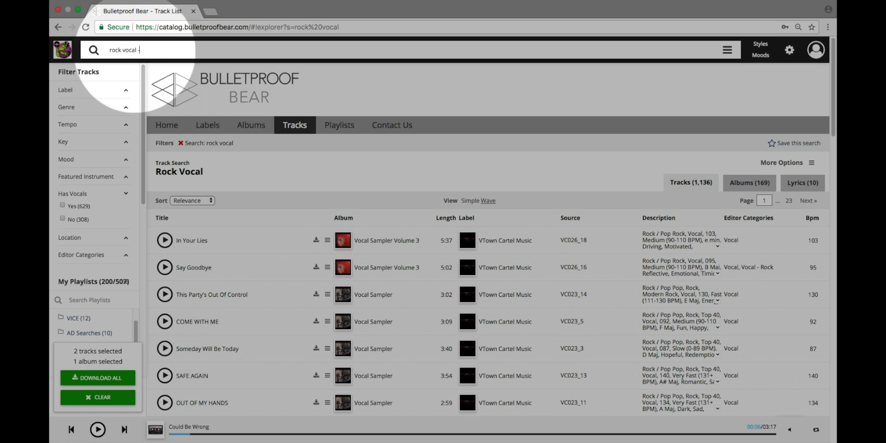
{"action": "type", "text": "-female"}
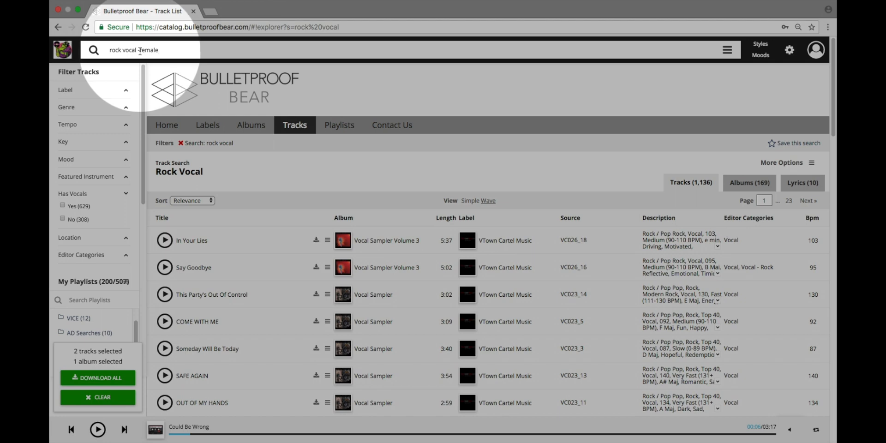
{"action": "key", "text": "Return"}
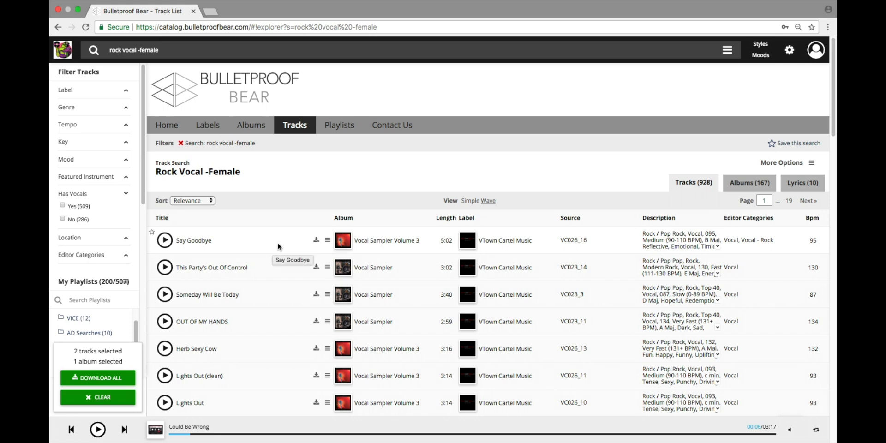
{"action": "left_click", "coordinate": [208, 51]}
{"action": "type", "text": "-"}
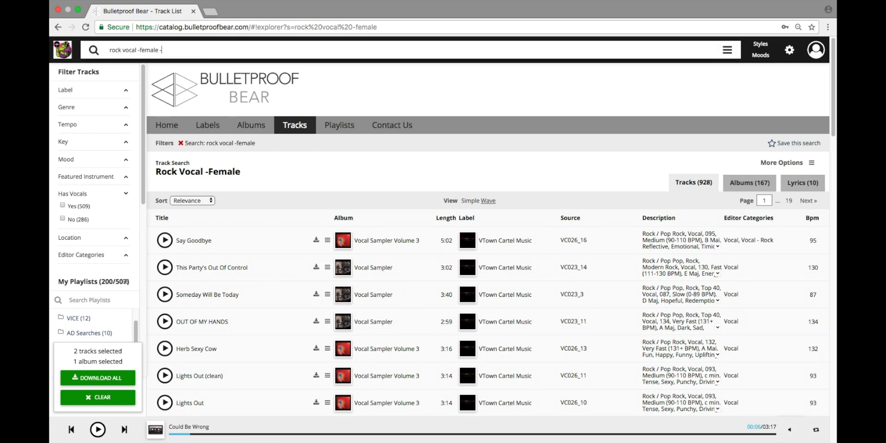
{"action": "type", "text": "christma"}
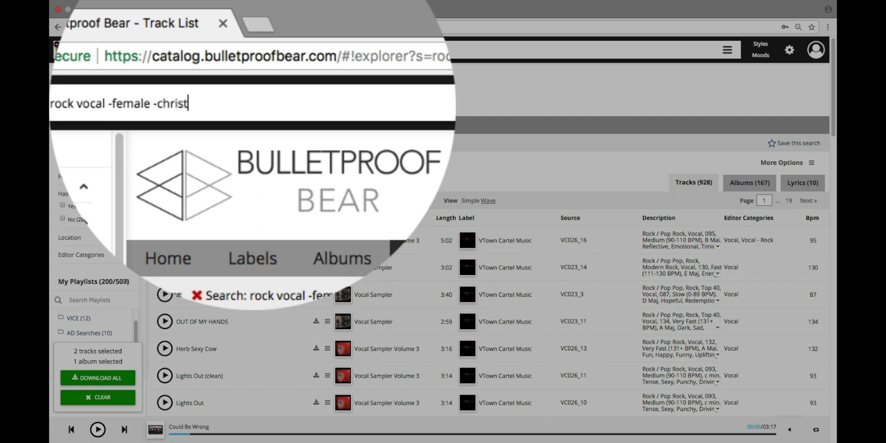
{"action": "type", "text": "s"}
{"action": "key", "text": "Return"}
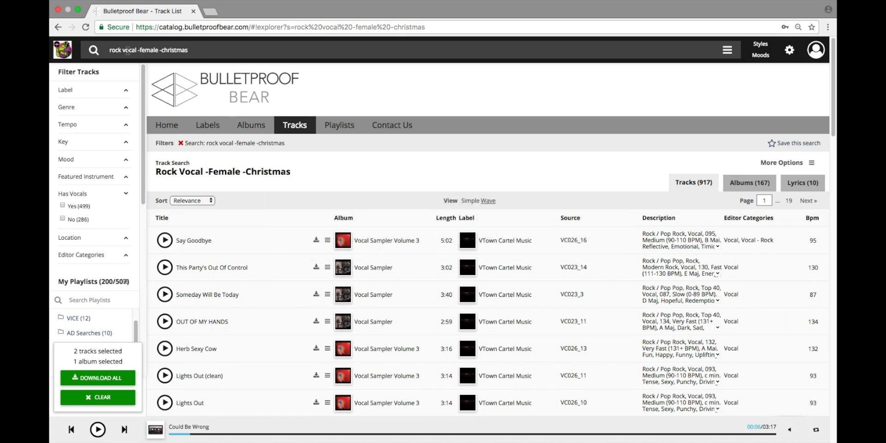
- Delete the old query, try the quoted phrase "south america", then empty the search box
{"action": "left_click", "coordinate": [202, 48]}
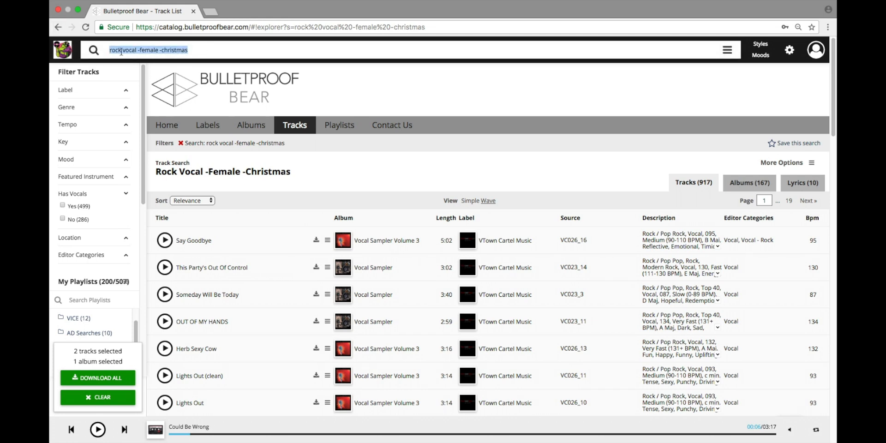
{"action": "key", "text": "BackSpace"}
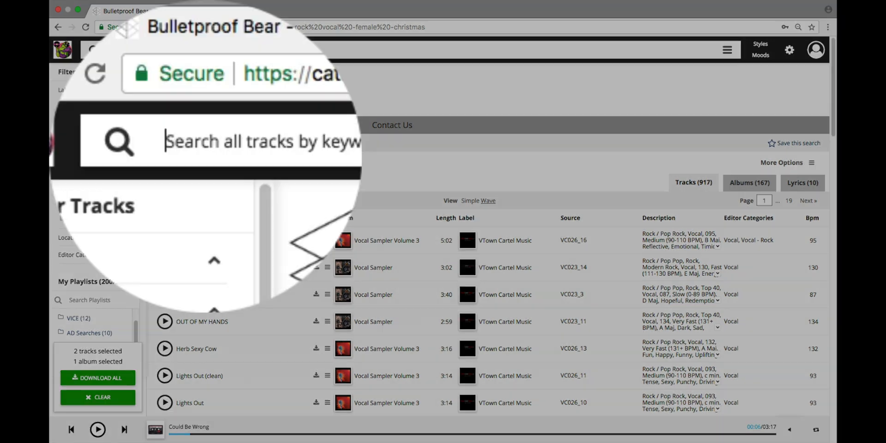
{"action": "type", "text": "south america"}
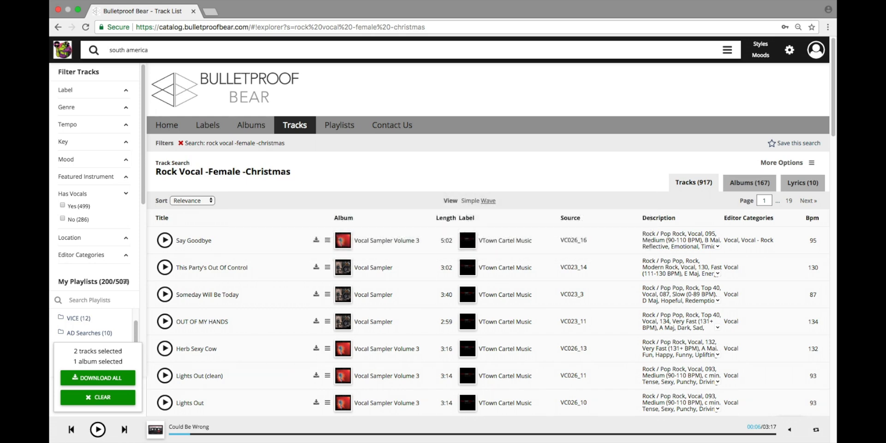
{"action": "type", "text": "\""}
{"action": "key", "text": "Left"}
{"action": "key", "text": "Left"}
{"action": "key", "text": "Left"}
{"action": "key", "text": "Left"}
{"action": "key", "text": "Left"}
{"action": "key", "text": "Left"}
{"action": "key", "text": "Left"}
{"action": "key", "text": "Left"}
{"action": "key", "text": "Left"}
{"action": "key", "text": "Left"}
{"action": "key", "text": "Left"}
{"action": "key", "text": "Left"}
{"action": "key", "text": "Left"}
{"action": "key", "text": "Left"}
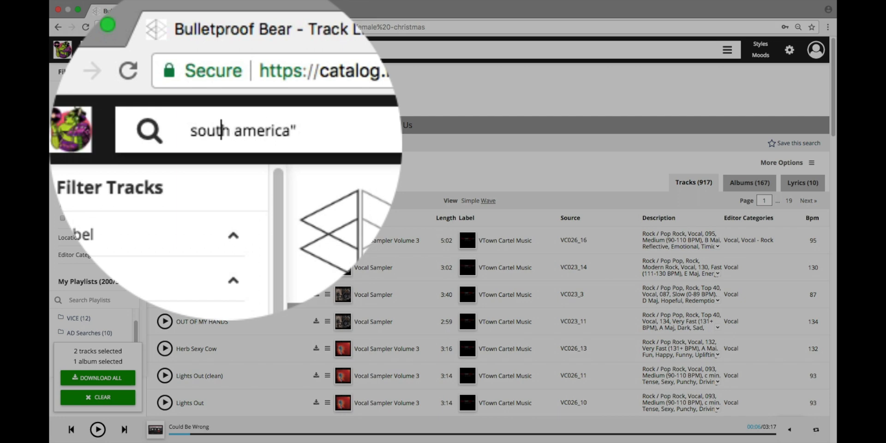
{"action": "type", "text": "\""}
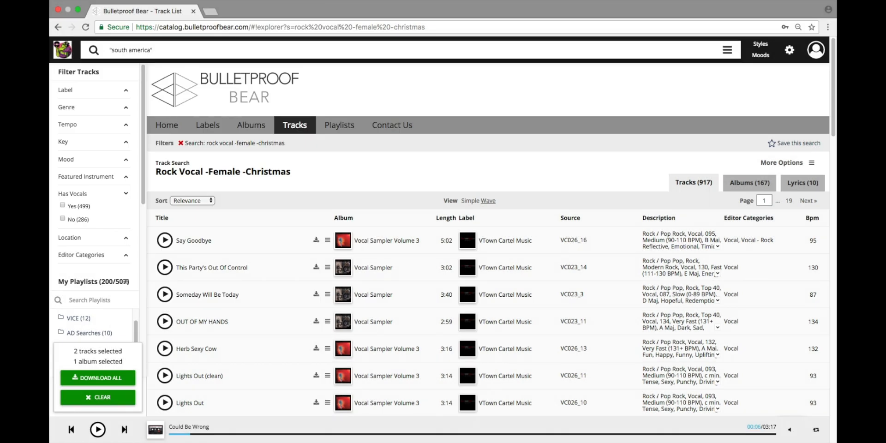
{"action": "key", "text": "ctrl+a"}
{"action": "key", "text": "BackSpace"}
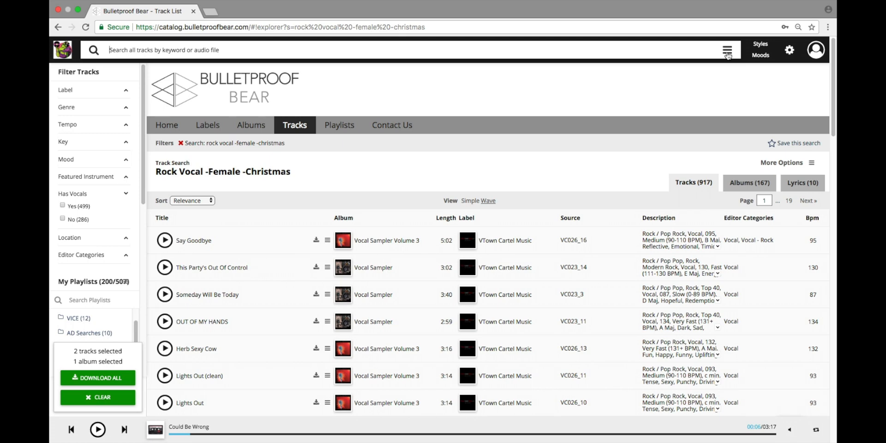
- Run an Advanced Search for rock AND vocal in Any Field rows
{"action": "left_click", "coordinate": [727, 51]}
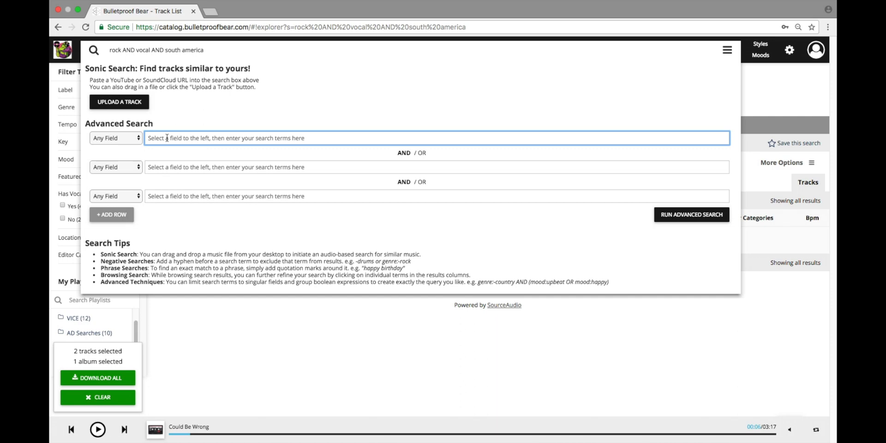
{"action": "type", "text": "rock"}
{"action": "key", "text": "Tab"}
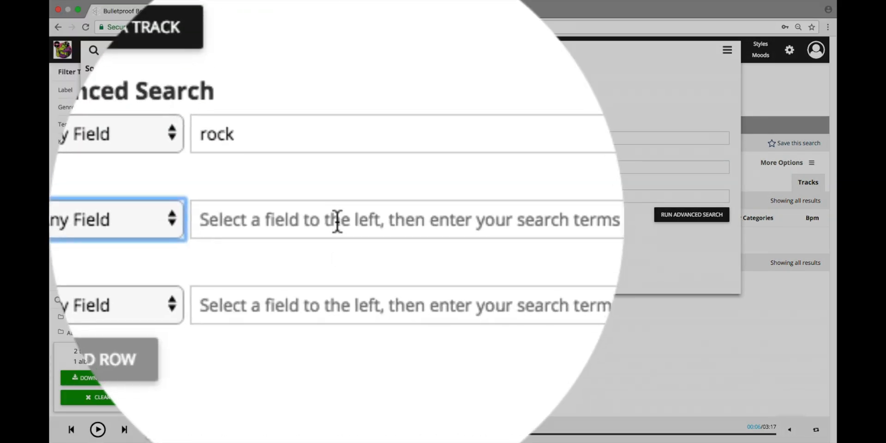
{"action": "left_click", "coordinate": [337, 222]}
{"action": "type", "text": "vocal"}
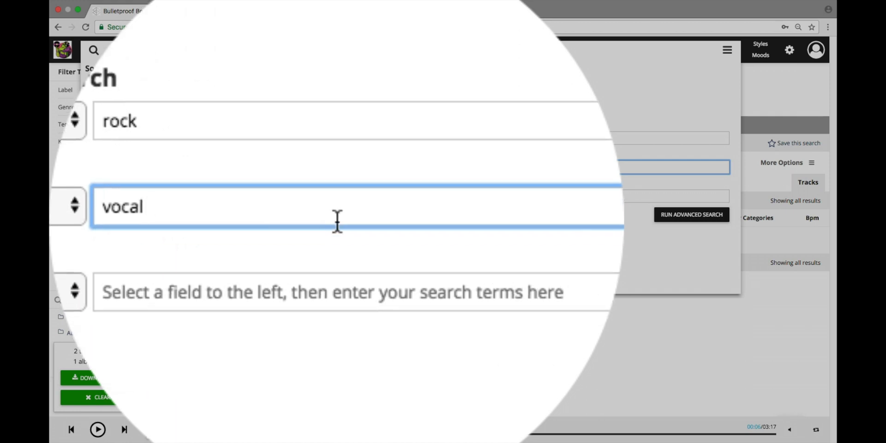
{"action": "left_click", "coordinate": [227, 196]}
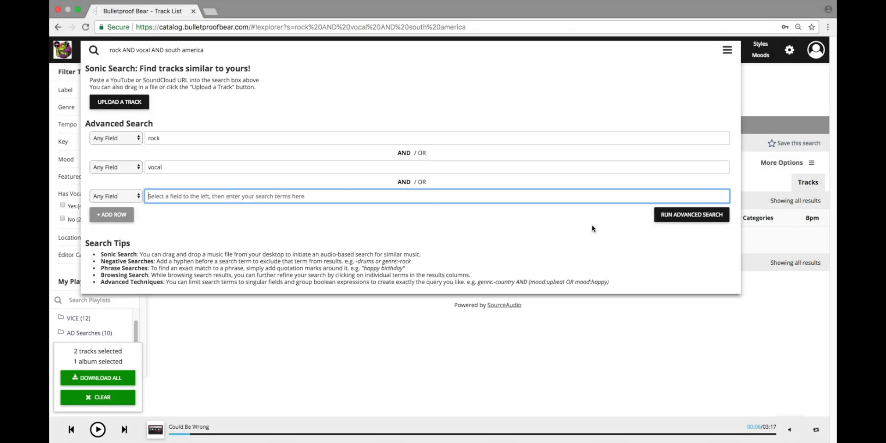
{"action": "left_click", "coordinate": [664, 215]}
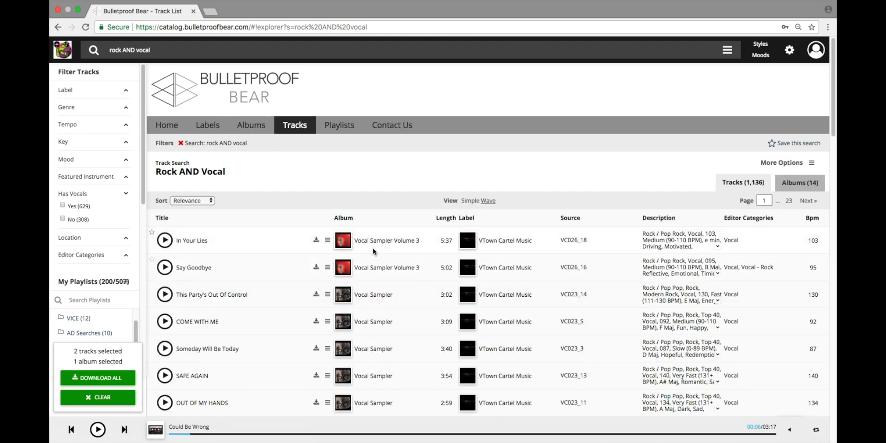
- Review the results, then remove the rock AND vocal search filter
{"action": "scroll", "coordinate": [375, 254], "scroll_direction": "down", "scroll_amount": 5}
{"action": "scroll", "coordinate": [381, 254], "scroll_direction": "up", "scroll_amount": 5}
{"action": "left_click", "coordinate": [186, 144]}
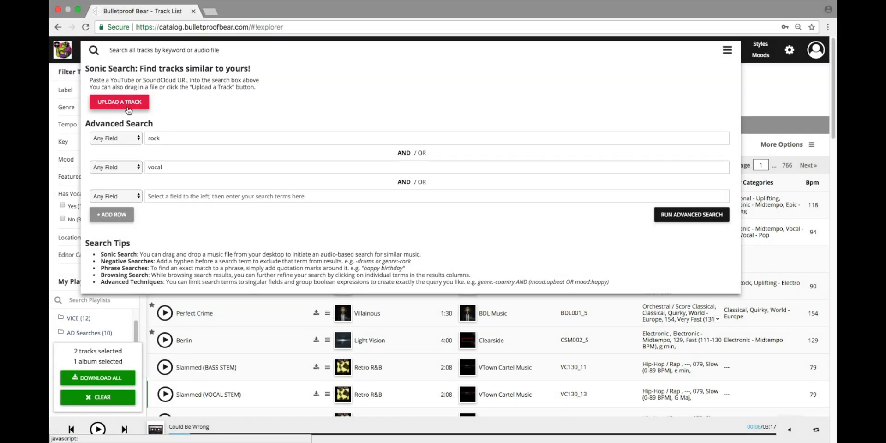
{"action": "left_click", "coordinate": [123, 52]}
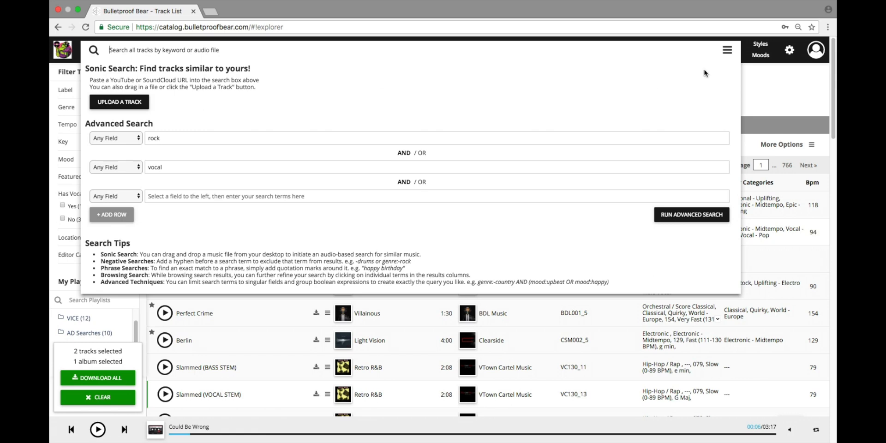
- Close the advanced search panel and open the Could Be Wrong track details page
{"action": "left_click", "coordinate": [727, 53]}
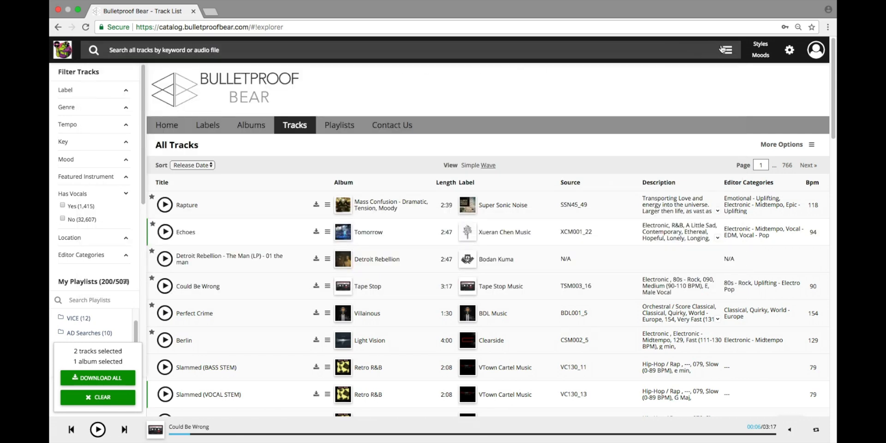
{"action": "scroll", "coordinate": [244, 337], "scroll_direction": "down", "scroll_amount": 2}
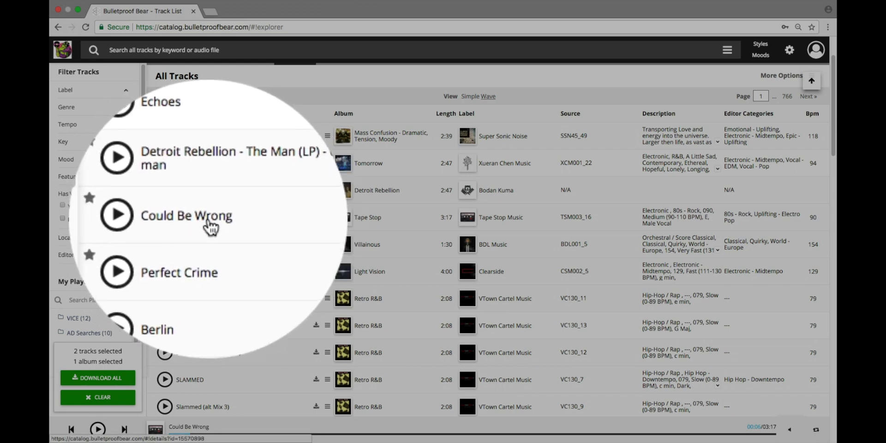
{"action": "left_click", "coordinate": [208, 218]}
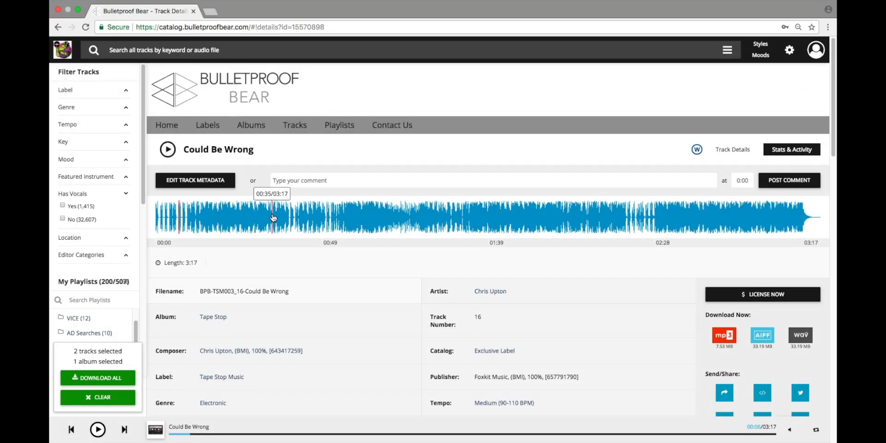
- Scroll through Could Be Wrong's metadata down to its Similar Tracks
{"action": "scroll", "coordinate": [272, 218], "scroll_direction": "down", "scroll_amount": 2}
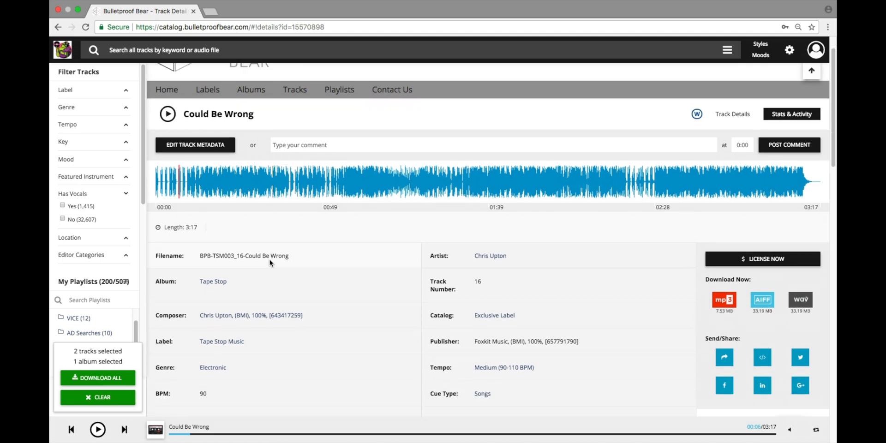
{"action": "scroll", "coordinate": [273, 258], "scroll_direction": "down", "scroll_amount": 5}
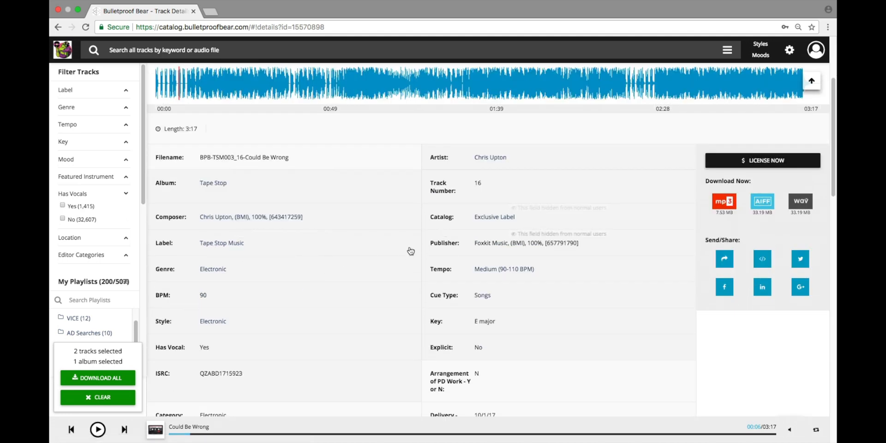
{"action": "scroll", "coordinate": [358, 277], "scroll_direction": "down", "scroll_amount": 12}
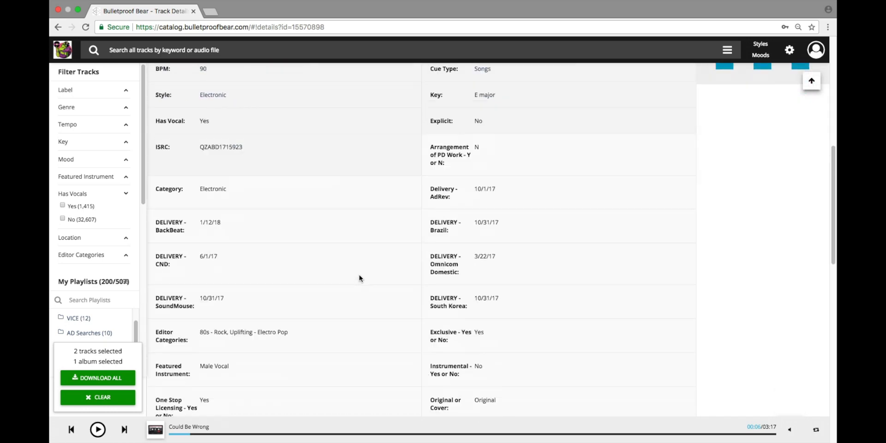
{"action": "scroll", "coordinate": [359, 278], "scroll_direction": "down", "scroll_amount": 20}
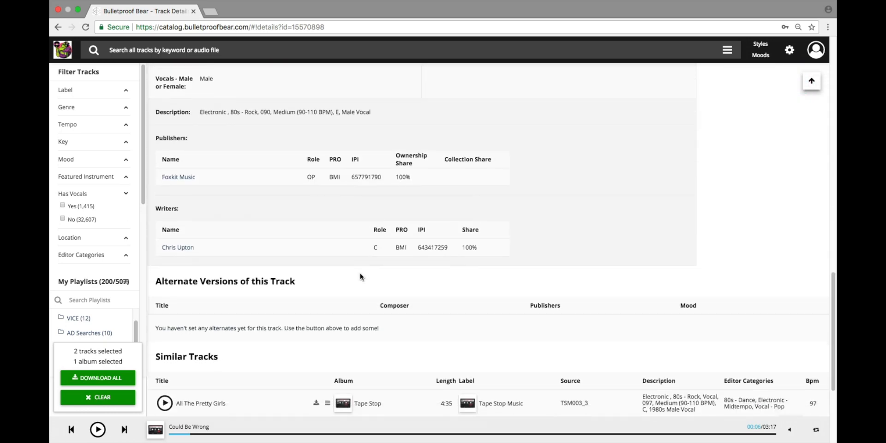
{"action": "scroll", "coordinate": [360, 276], "scroll_direction": "down", "scroll_amount": 2}
{"action": "left_click_drag", "start_coordinate": [161, 246], "coordinate": [298, 252]}
{"action": "scroll", "coordinate": [223, 267], "scroll_direction": "down", "scroll_amount": 4}
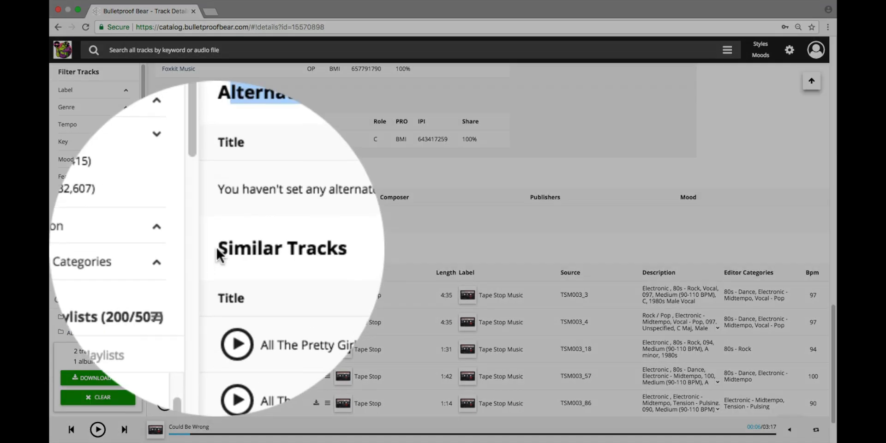
{"action": "left_click_drag", "start_coordinate": [155, 248], "coordinate": [218, 249]}
{"action": "scroll", "coordinate": [240, 261], "scroll_direction": "down", "scroll_amount": 3}
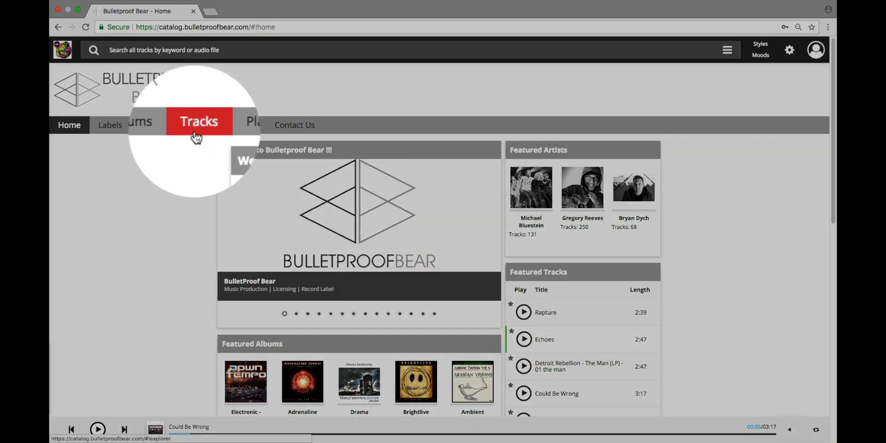
- Show the full Tracks list and expand then collapse the VICE playlist folder
{"action": "left_click", "coordinate": [197, 134]}
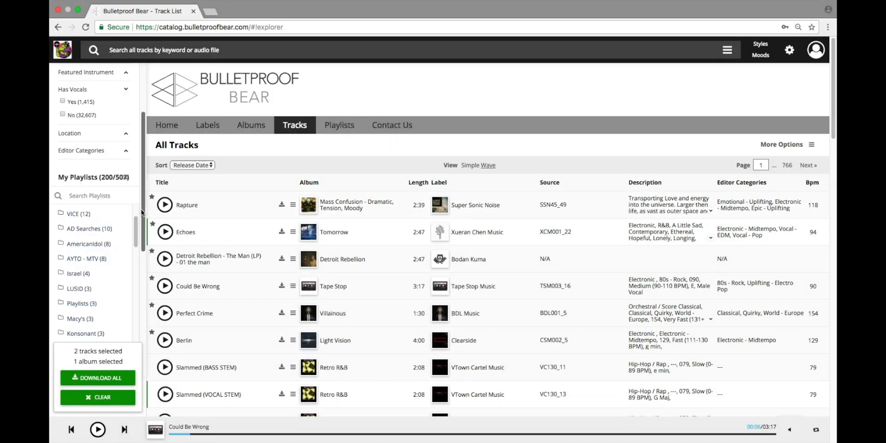
{"action": "scroll", "coordinate": [142, 212], "scroll_direction": "down", "scroll_amount": 3}
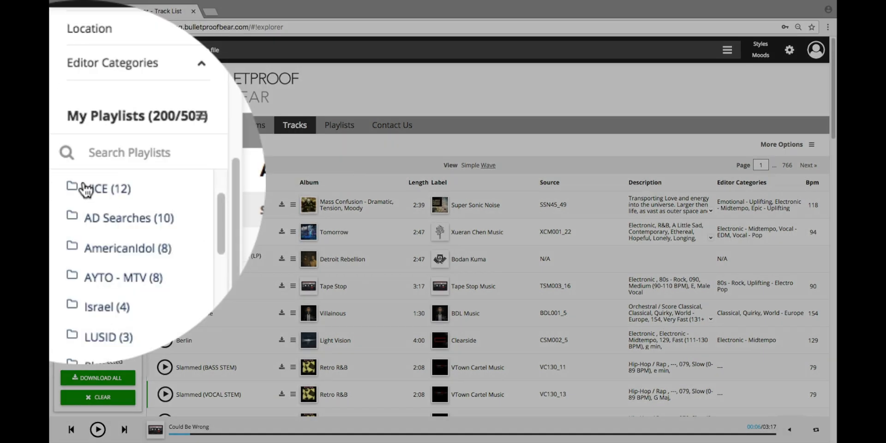
{"action": "left_click", "coordinate": [89, 190]}
{"action": "left_click", "coordinate": [91, 190]}
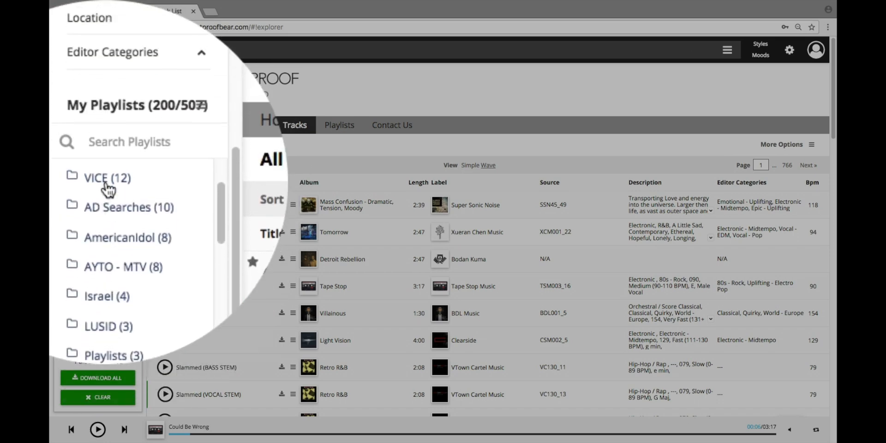
{"action": "left_click", "coordinate": [106, 184]}
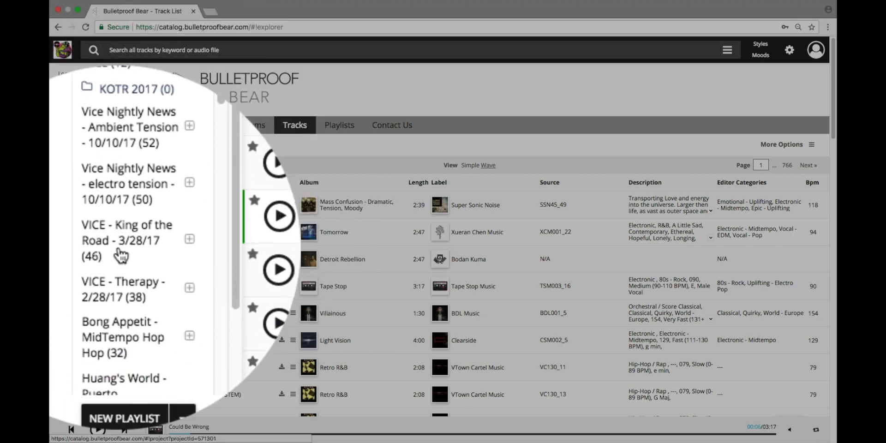
{"action": "left_click", "coordinate": [83, 154]}
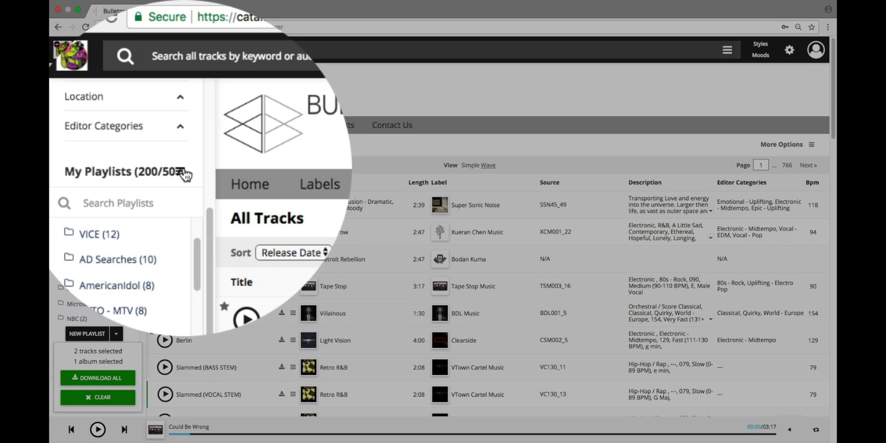
- Check the playlist folder sort options without changing them, then focus Search Playlists
{"action": "left_click", "coordinate": [181, 172]}
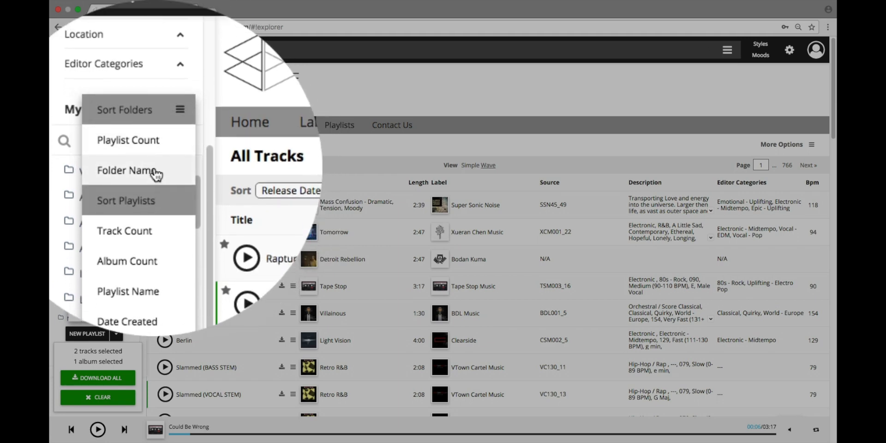
{"action": "left_click", "coordinate": [154, 173]}
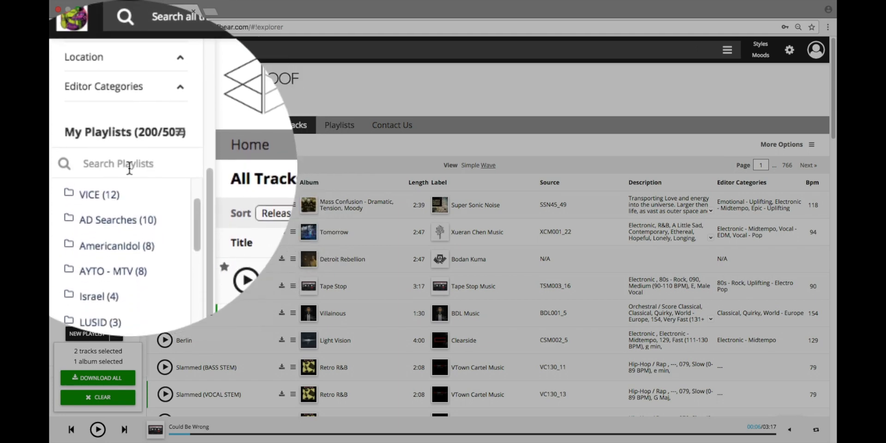
{"action": "left_click", "coordinate": [123, 167]}
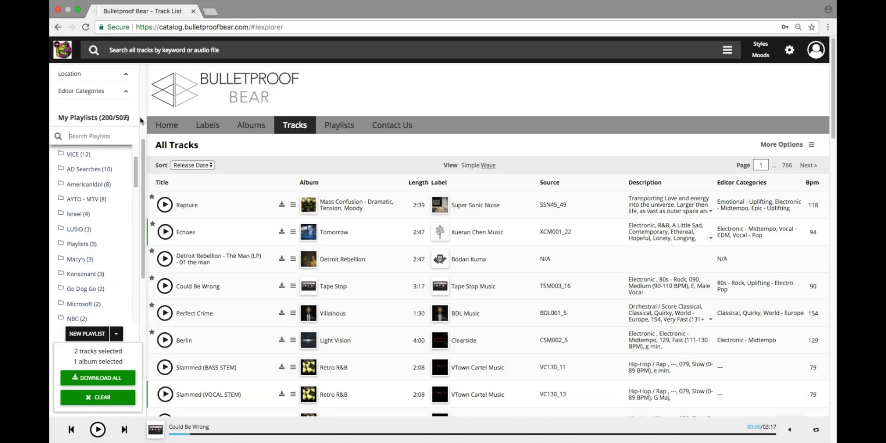
- Create a folder 'My Folder' with description 'This is my first folder'
{"action": "scroll", "coordinate": [142, 121], "scroll_direction": "up", "scroll_amount": 4}
{"action": "scroll", "coordinate": [129, 217], "scroll_direction": "down", "scroll_amount": 5}
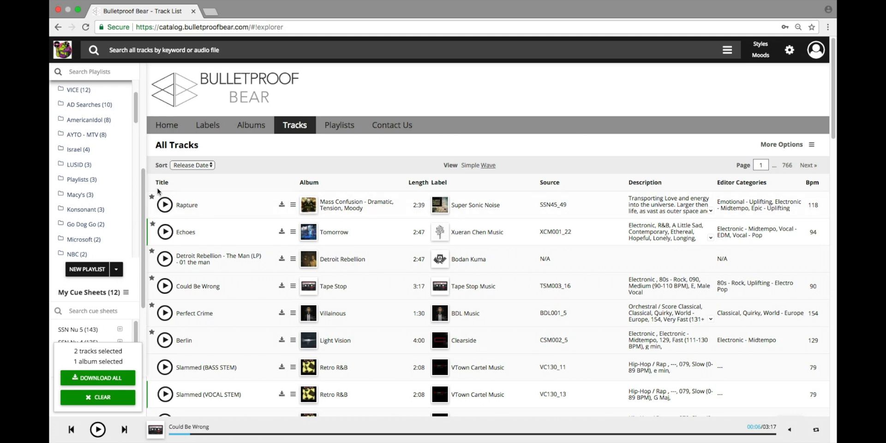
{"action": "left_click_drag", "start_coordinate": [143, 179], "coordinate": [142, 203]}
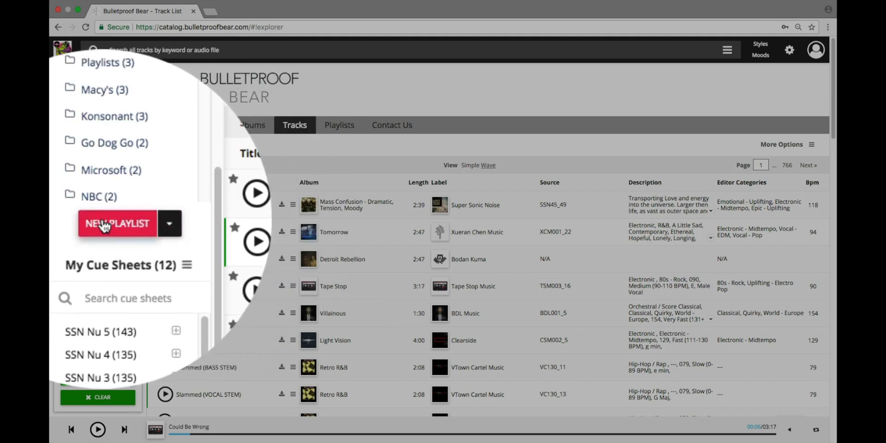
{"action": "left_click", "coordinate": [169, 225]}
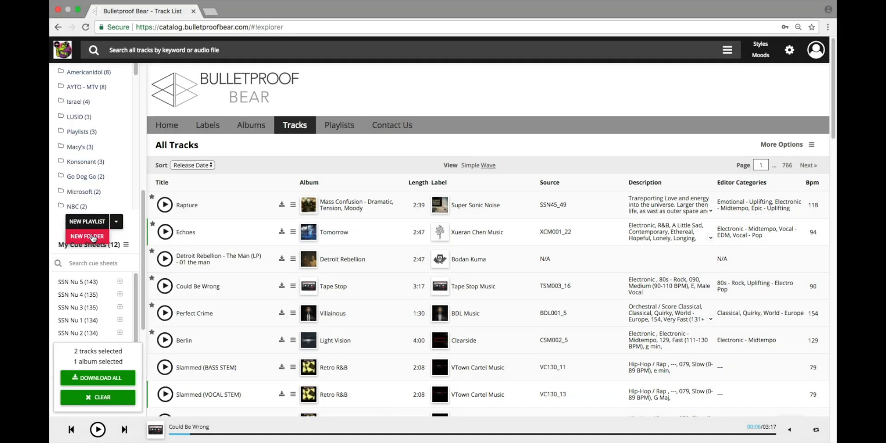
{"action": "left_click", "coordinate": [94, 238]}
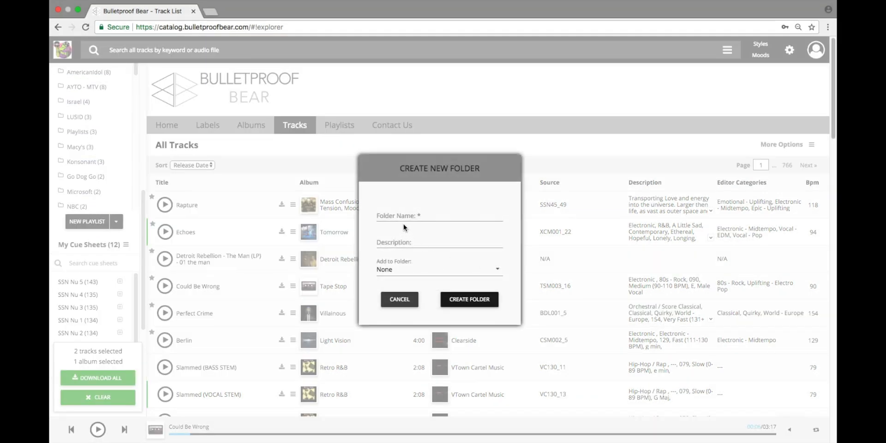
{"action": "left_click", "coordinate": [403, 212]}
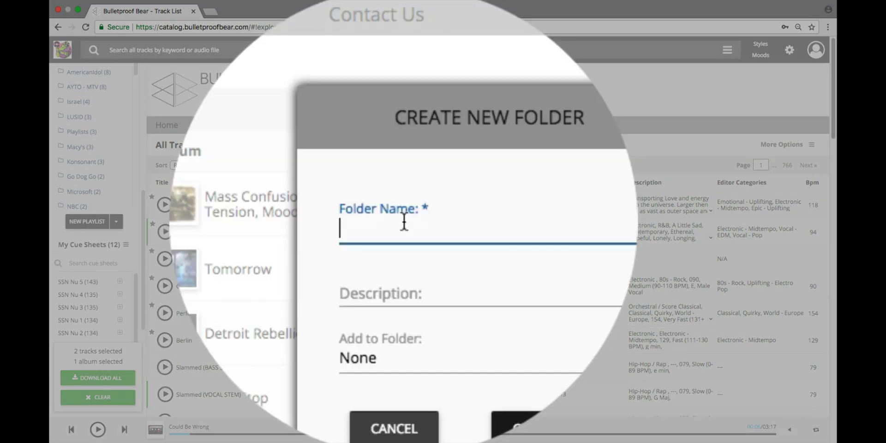
{"action": "type", "text": "My Folder"}
{"action": "left_click", "coordinate": [341, 292]}
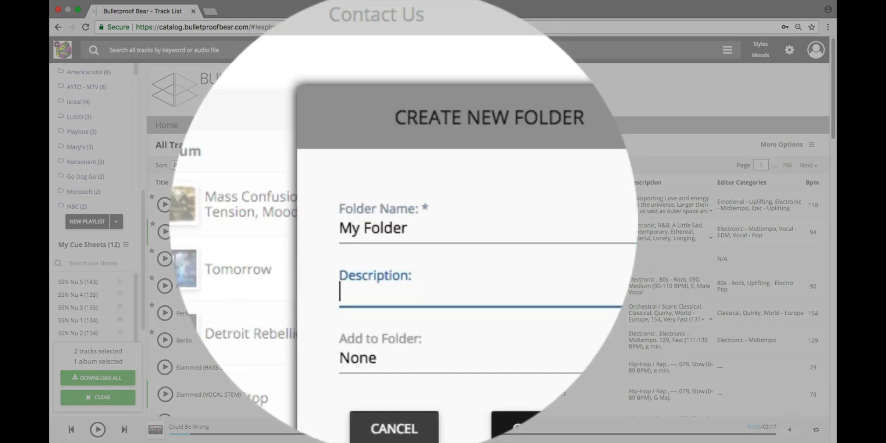
{"action": "type", "text": "This is"}
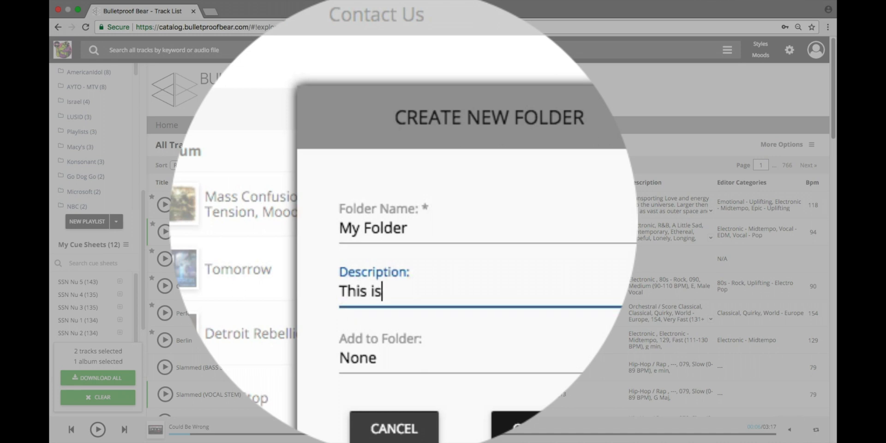
{"action": "type", "text": " my first folder"}
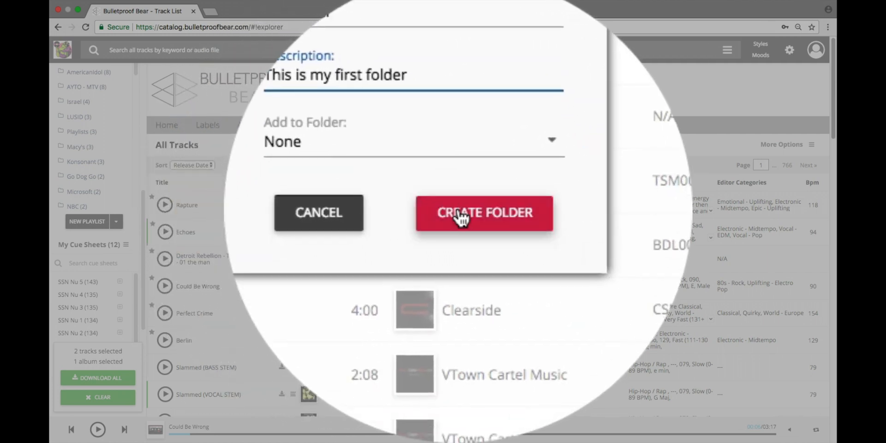
{"action": "left_click", "coordinate": [465, 212]}
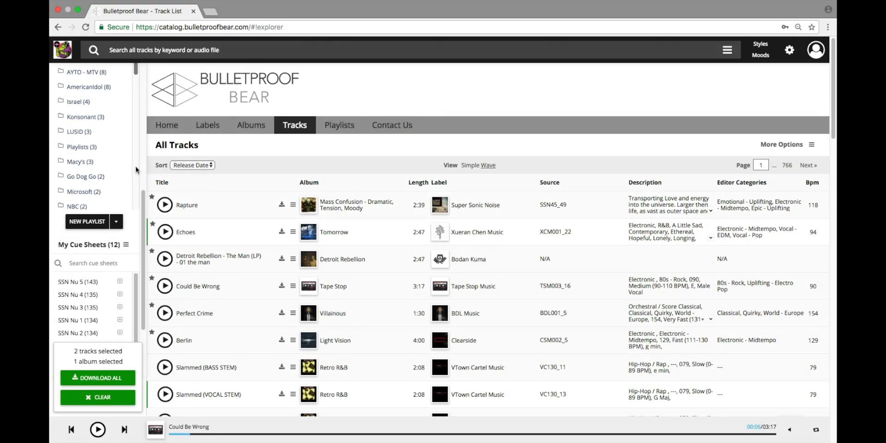
- Sort playlist folders by Folder Name and scroll the sidebar to NEW PLAYLIST
{"action": "scroll", "coordinate": [138, 174], "scroll_direction": "up", "scroll_amount": 5}
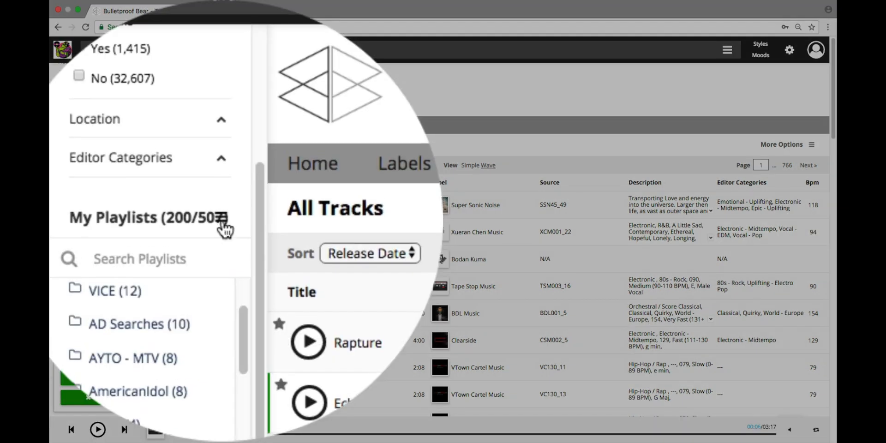
{"action": "left_click", "coordinate": [127, 149]}
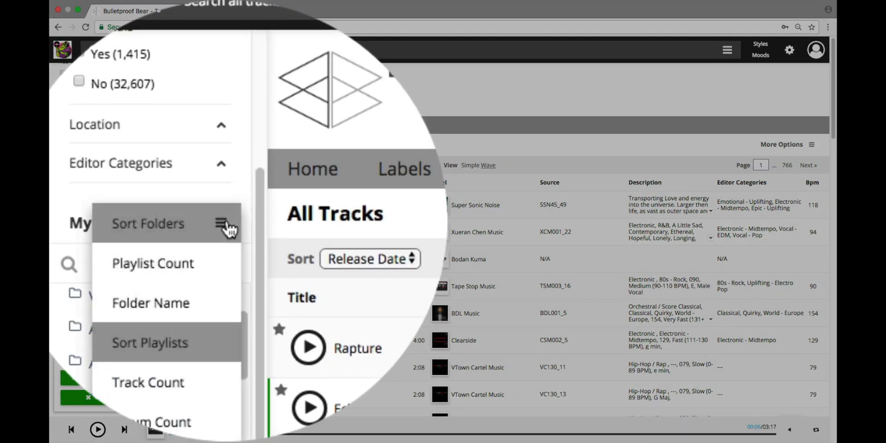
{"action": "left_click", "coordinate": [184, 305]}
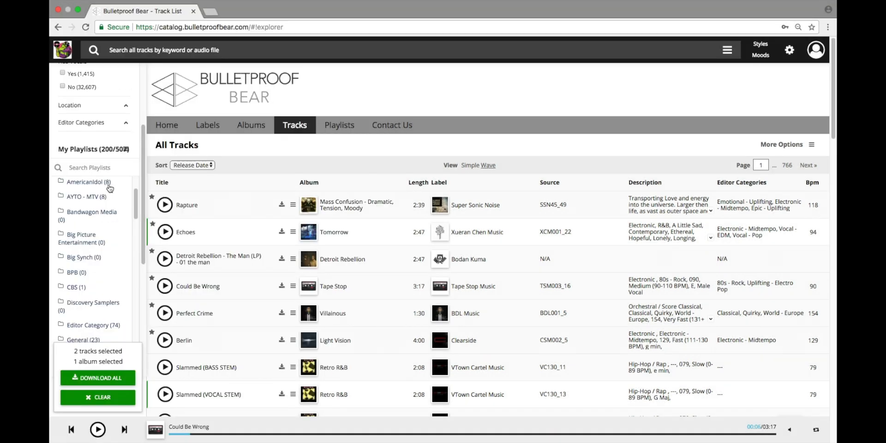
{"action": "left_click_drag", "start_coordinate": [138, 200], "coordinate": [116, 277]}
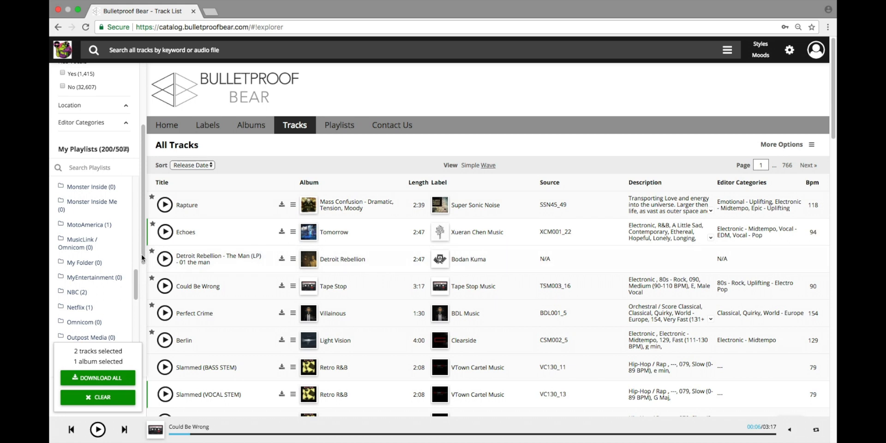
{"action": "left_click_drag", "start_coordinate": [143, 258], "coordinate": [94, 289]}
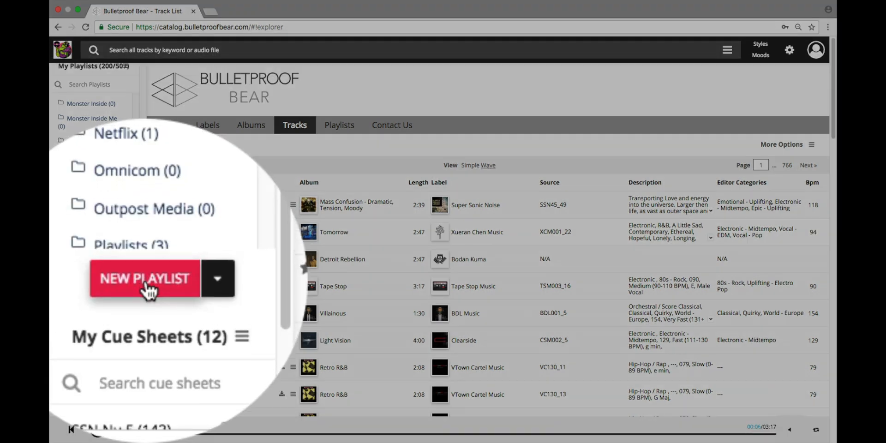
- Create playlist 'My Playlist' described 'Music for cold open' inside My Folder
{"action": "left_click", "coordinate": [88, 283]}
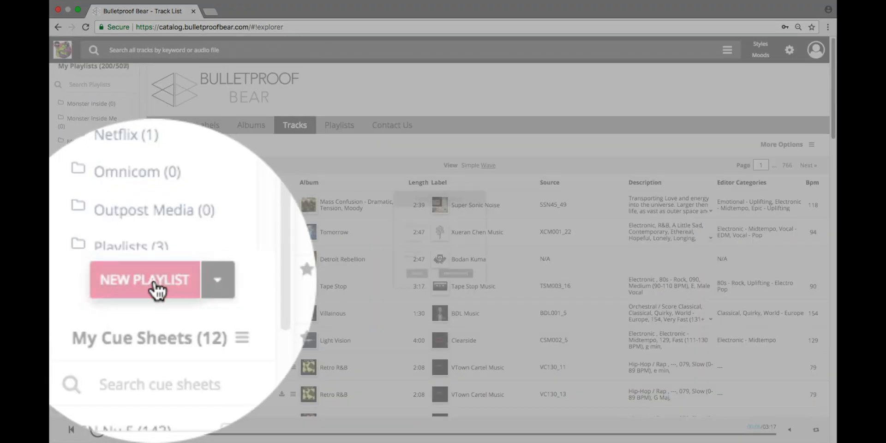
{"action": "left_click", "coordinate": [412, 215]}
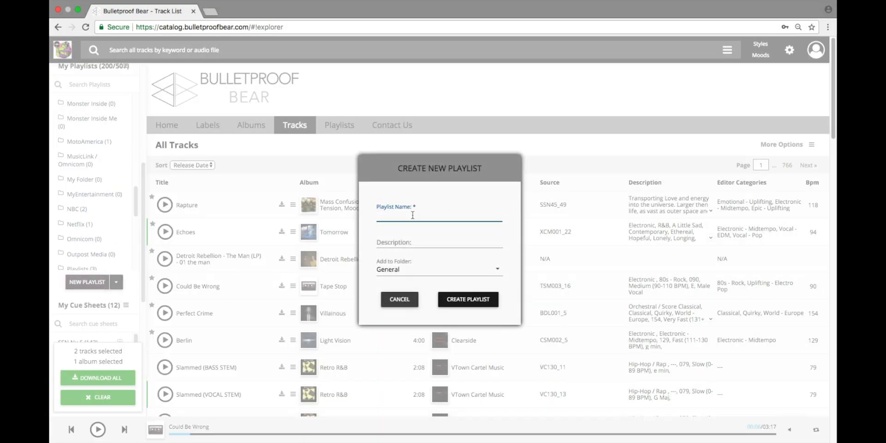
{"action": "type", "text": "My Pl"}
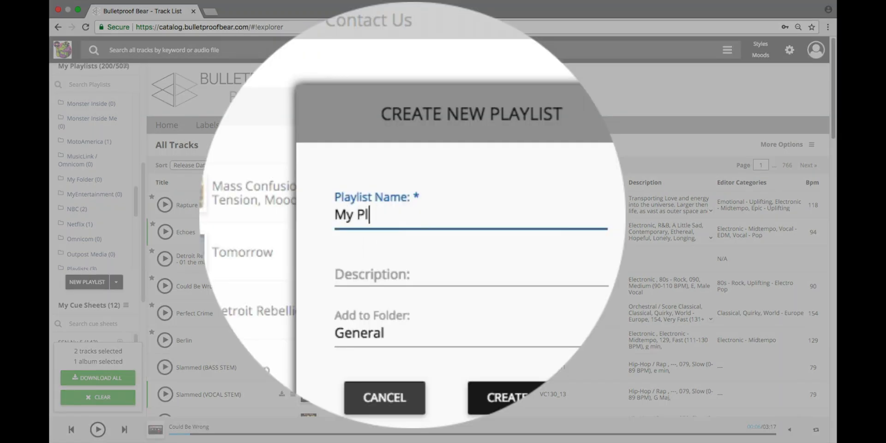
{"action": "type", "text": "aylist"}
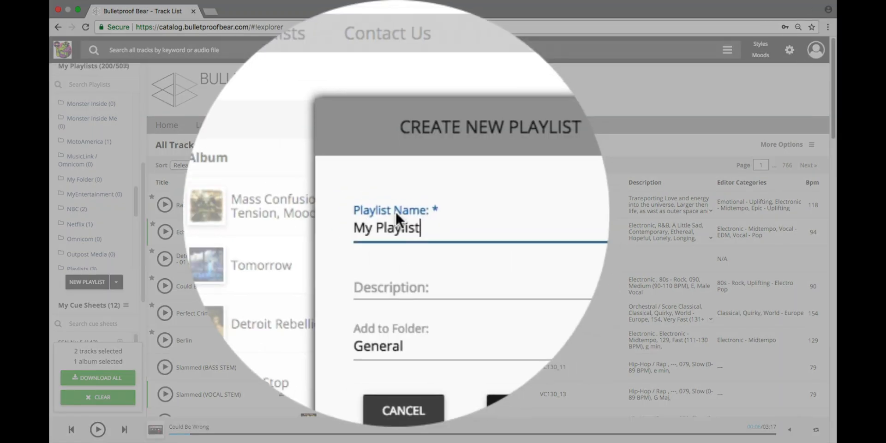
{"action": "left_click", "coordinate": [390, 240]}
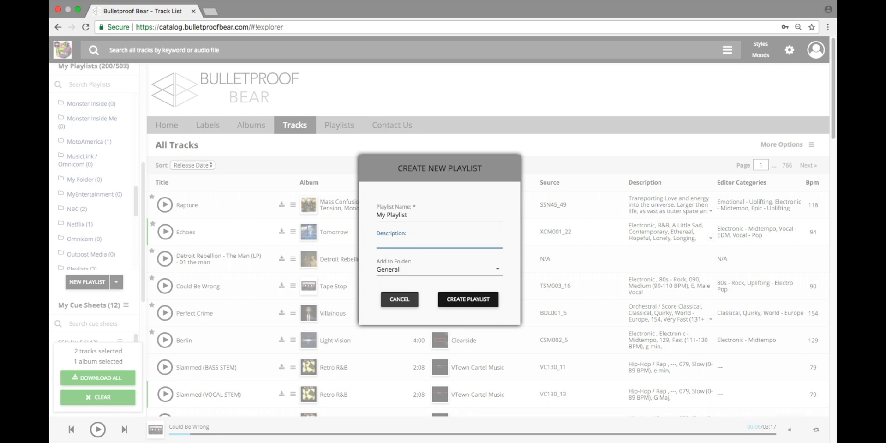
{"action": "type", "text": "Musi"}
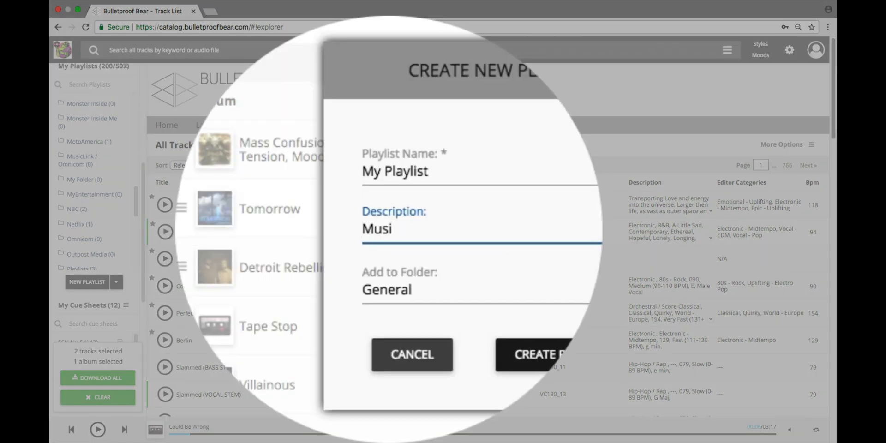
{"action": "type", "text": "c for cold open"}
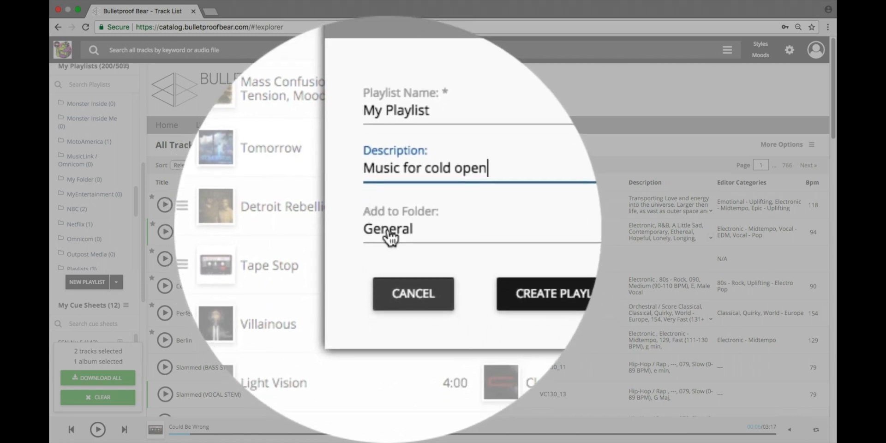
{"action": "left_click", "coordinate": [391, 233]}
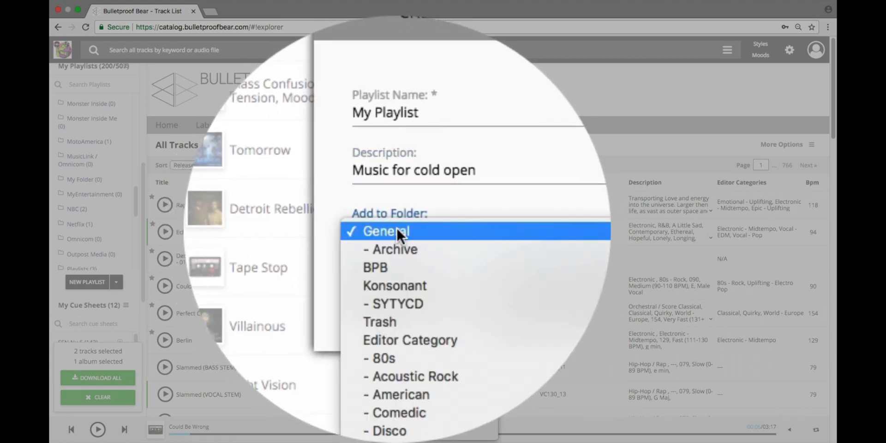
{"action": "scroll", "coordinate": [418, 227], "scroll_direction": "down", "scroll_amount": 10}
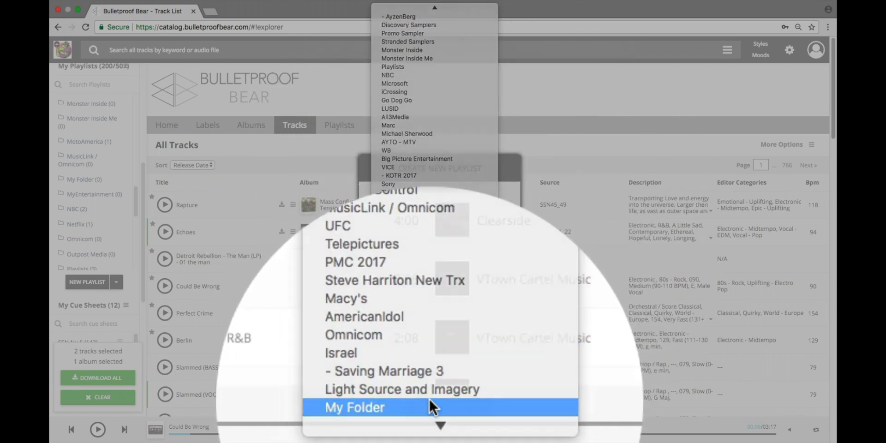
{"action": "left_click", "coordinate": [428, 398]}
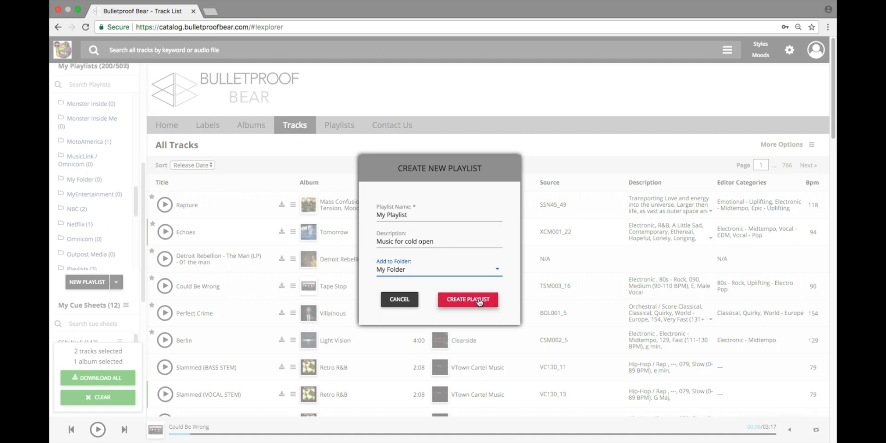
{"action": "left_click", "coordinate": [479, 301]}
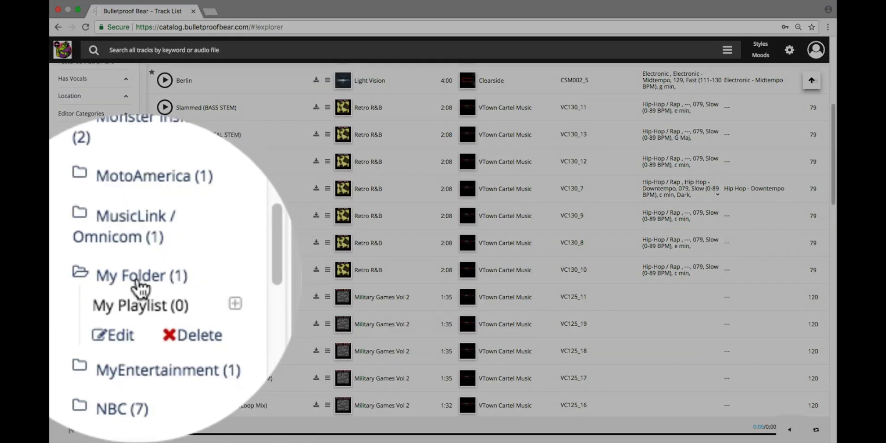
- Expand My Folder and open the empty My Playlist, described as 'Music for cold open'
{"action": "left_click", "coordinate": [139, 286]}
{"action": "left_click", "coordinate": [139, 286]}
{"action": "scroll", "coordinate": [131, 287], "scroll_direction": "down", "scroll_amount": 1}
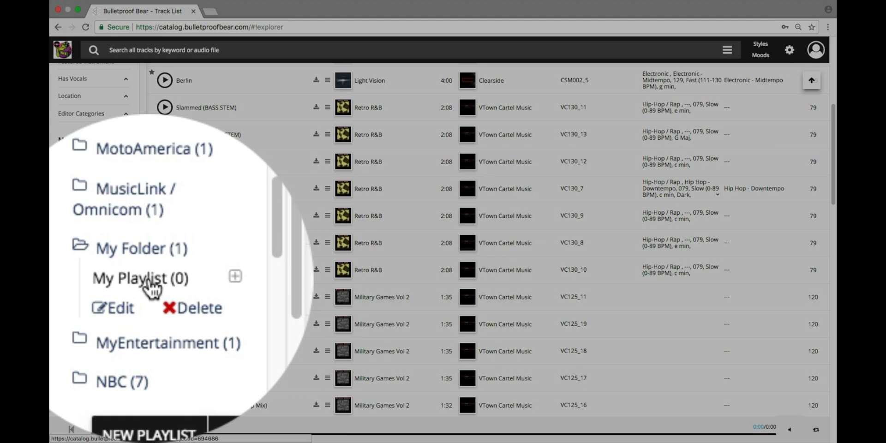
{"action": "left_click", "coordinate": [85, 298]}
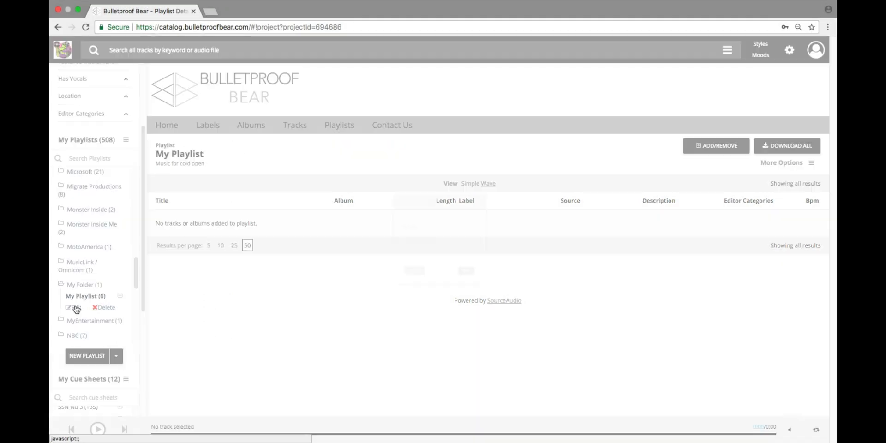
- Rename the folder My Folder to My Great Folder and save it
{"action": "left_click", "coordinate": [73, 308]}
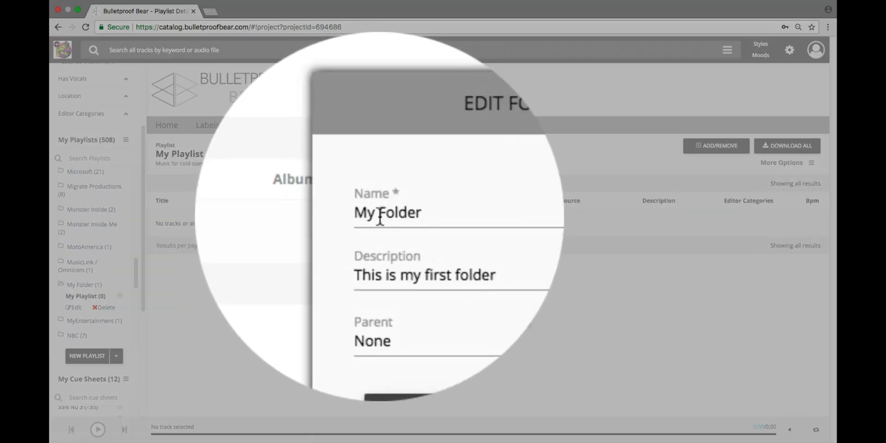
{"action": "left_click", "coordinate": [375, 216]}
{"action": "type", "text": "great"}
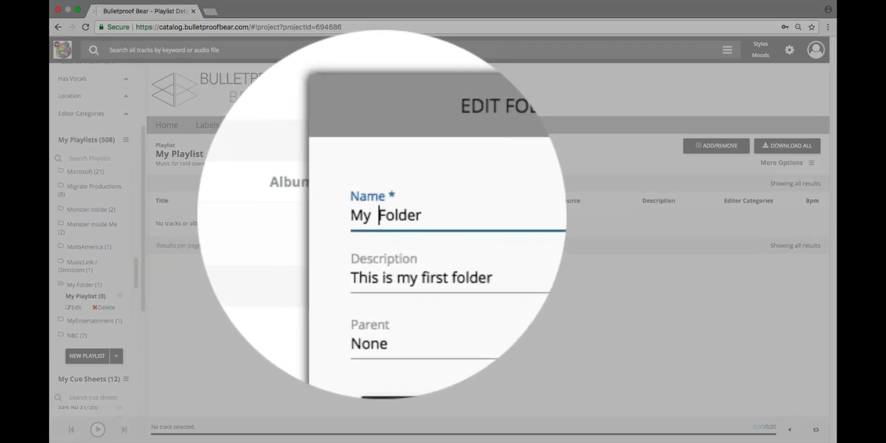
{"action": "key", "text": "BackSpace"}
{"action": "key", "text": "BackSpace"}
{"action": "key", "text": "BackSpace"}
{"action": "key", "text": "BackSpace"}
{"action": "key", "text": "BackSpace"}
{"action": "type", "text": "Great"}
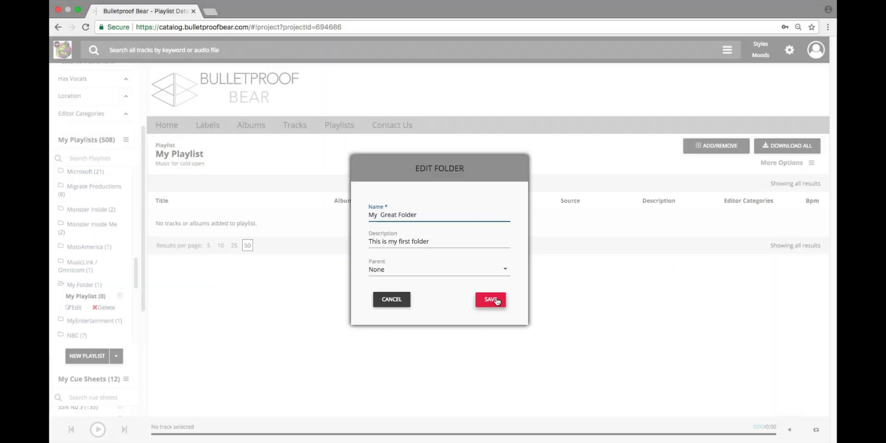
{"action": "left_click", "coordinate": [496, 300]}
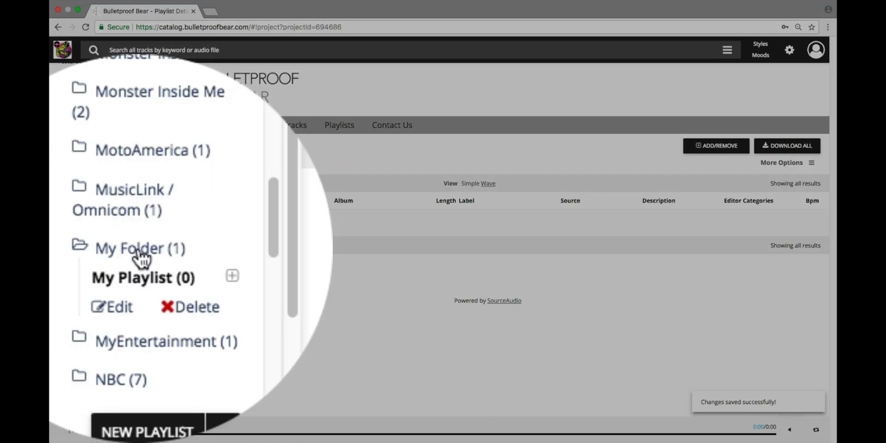
- Highlight the My Playlist title text, then clear the highlight
{"action": "mouse_move", "coordinate": [113, 255]}
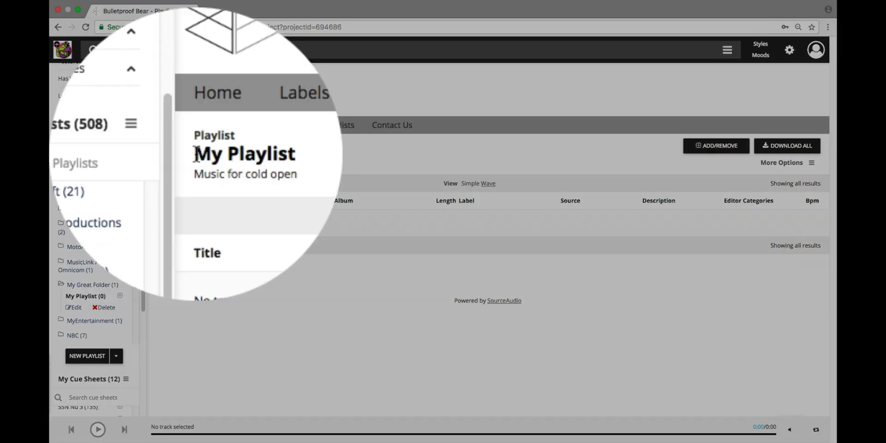
{"action": "left_click_drag", "start_coordinate": [155, 159], "coordinate": [214, 159]}
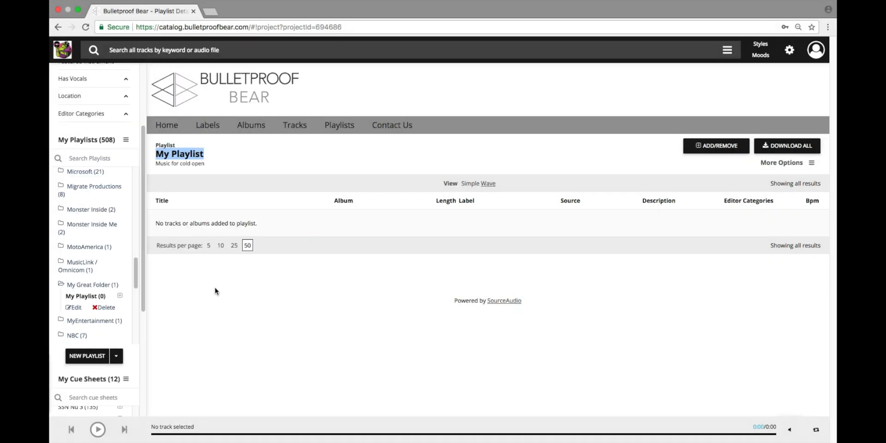
{"action": "left_click", "coordinate": [218, 298]}
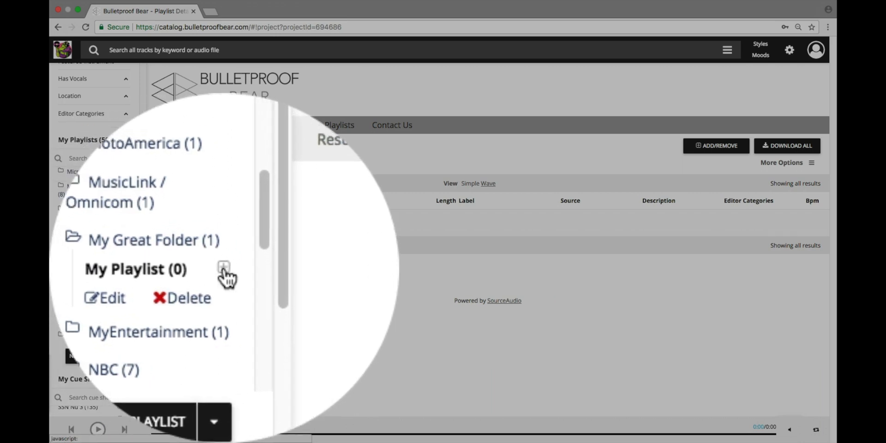
- Add Echoes, Perfect Crime and Berlin to My Playlist, then remove Berlin, leaving 2 tracks
{"action": "left_click", "coordinate": [120, 296]}
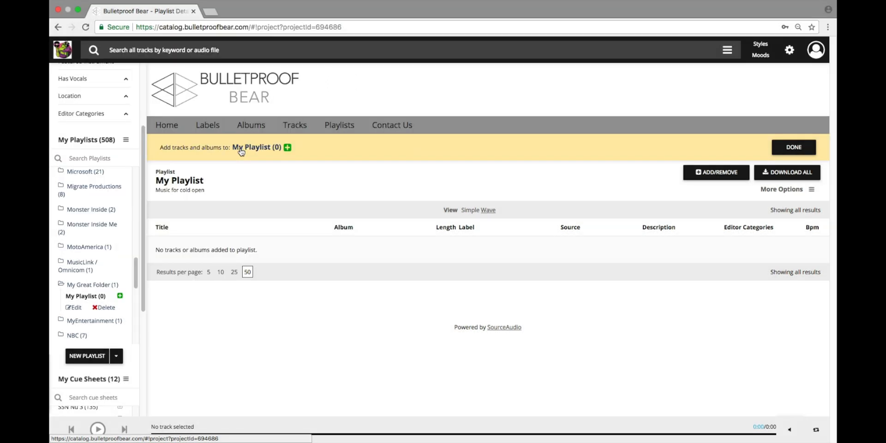
{"action": "left_click", "coordinate": [292, 129]}
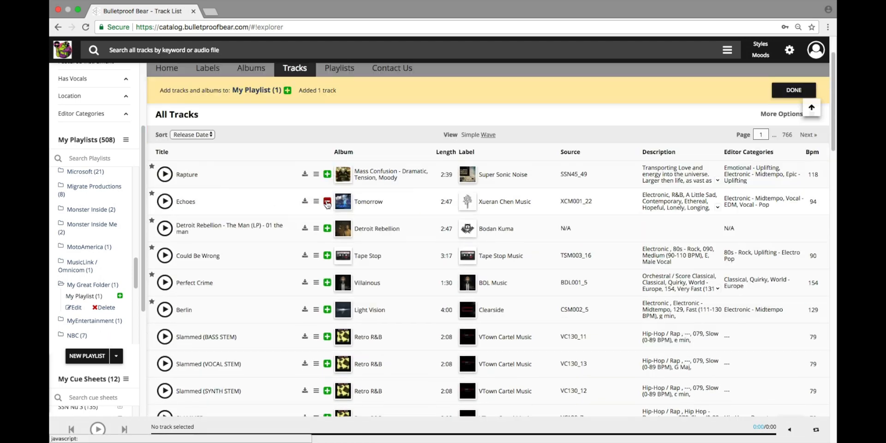
{"action": "scroll", "coordinate": [277, 220], "scroll_direction": "down", "scroll_amount": 2}
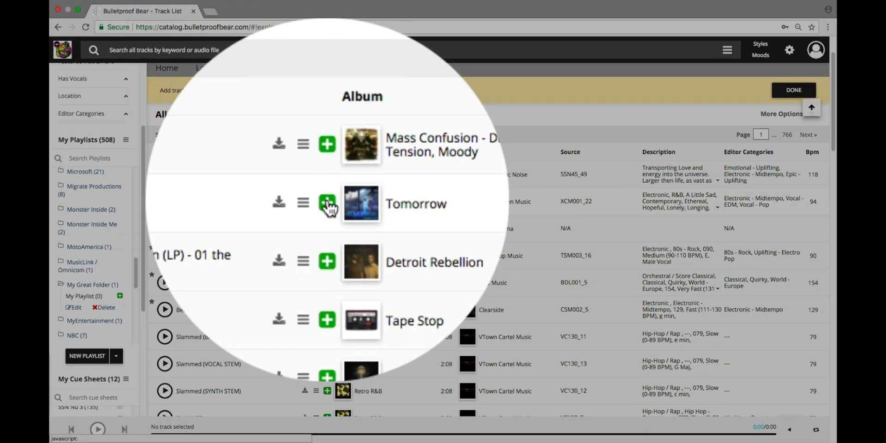
{"action": "left_click", "coordinate": [327, 203]}
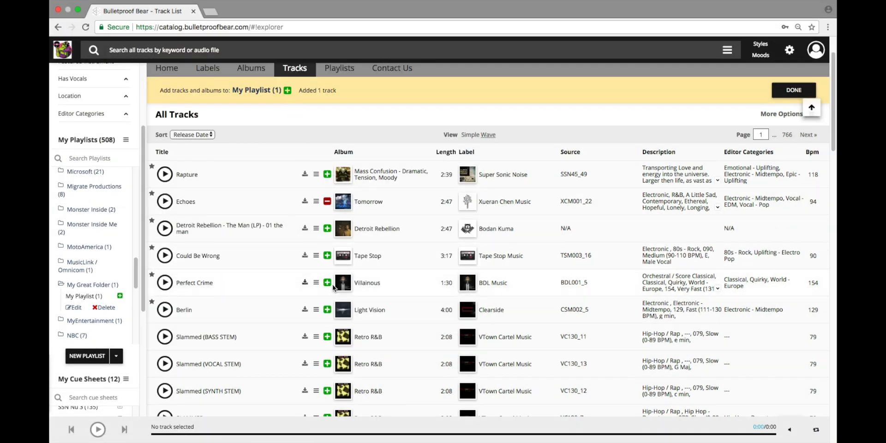
{"action": "left_click", "coordinate": [327, 282]}
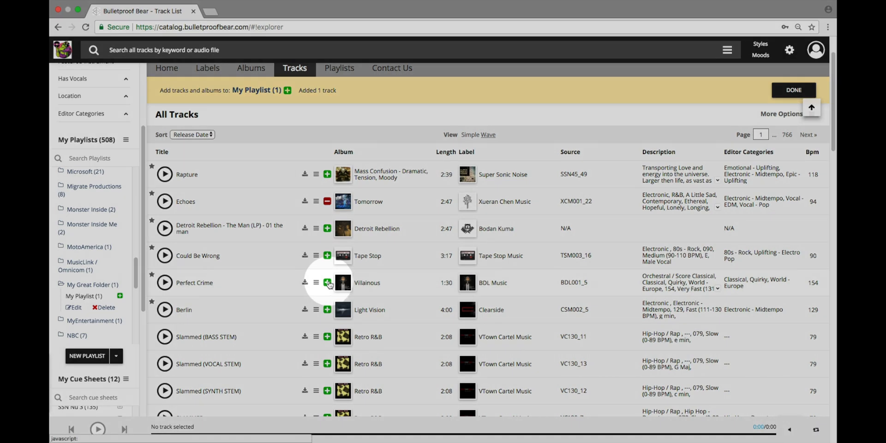
{"action": "left_click", "coordinate": [327, 309]}
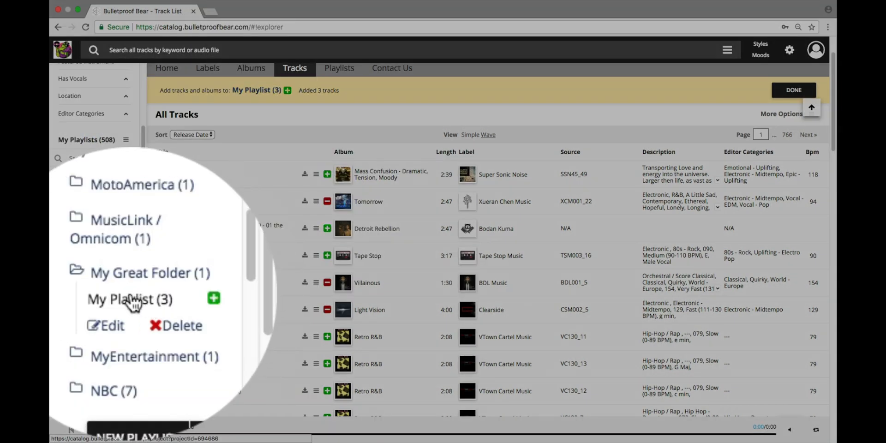
{"action": "left_click", "coordinate": [84, 296]}
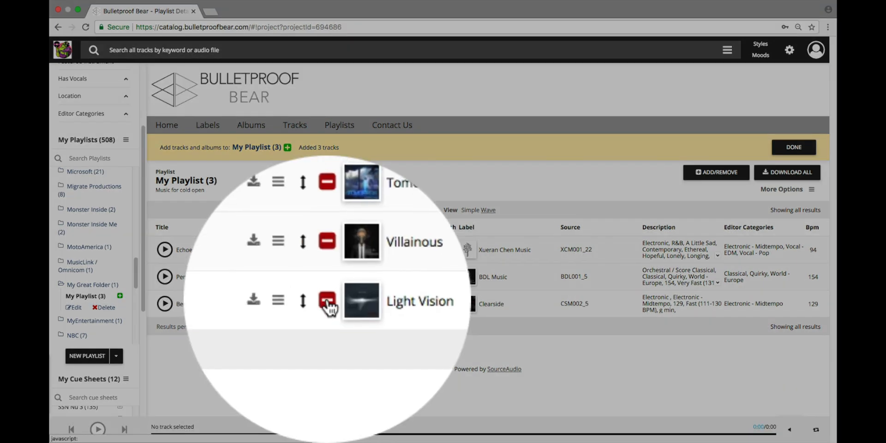
{"action": "left_click", "coordinate": [328, 305]}
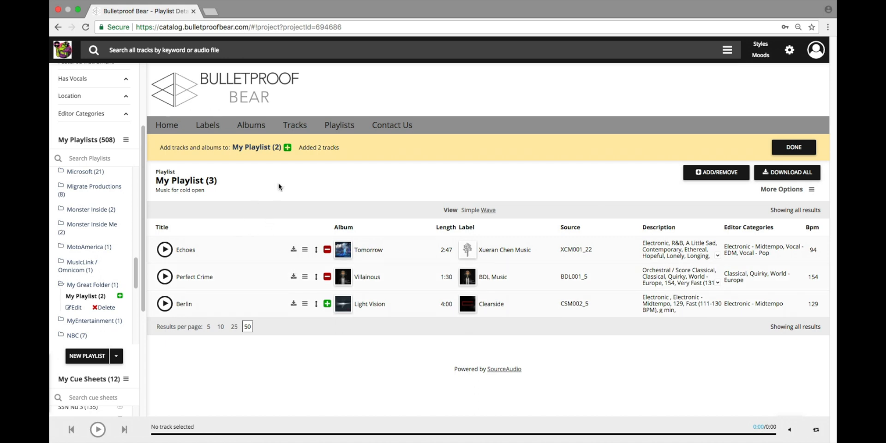
- Show the albums as a cover art grid and add the Adrenaline Junkie album to My Playlist
{"action": "left_click", "coordinate": [256, 127]}
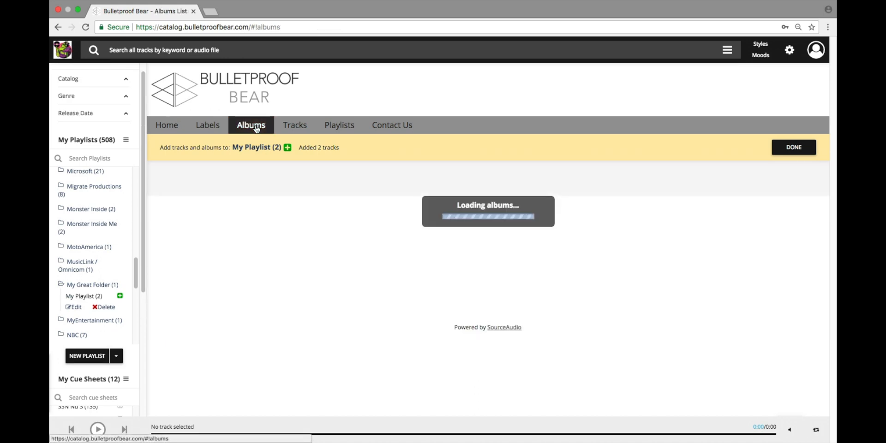
{"action": "scroll", "coordinate": [272, 231], "scroll_direction": "down", "scroll_amount": 3}
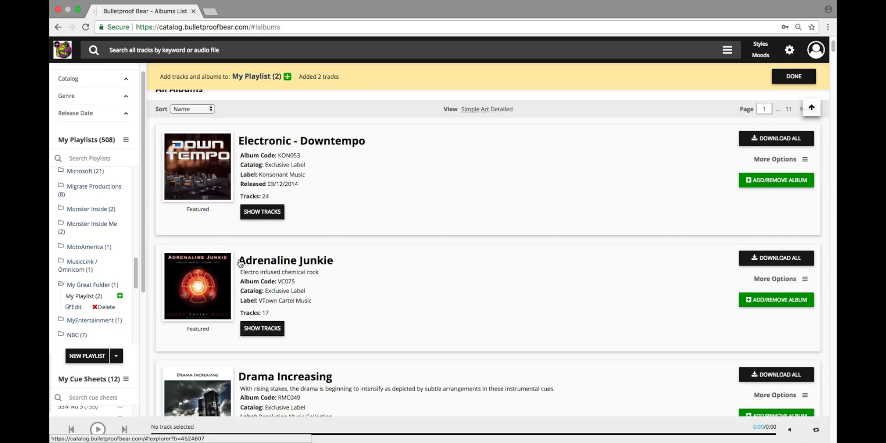
{"action": "left_click", "coordinate": [485, 110]}
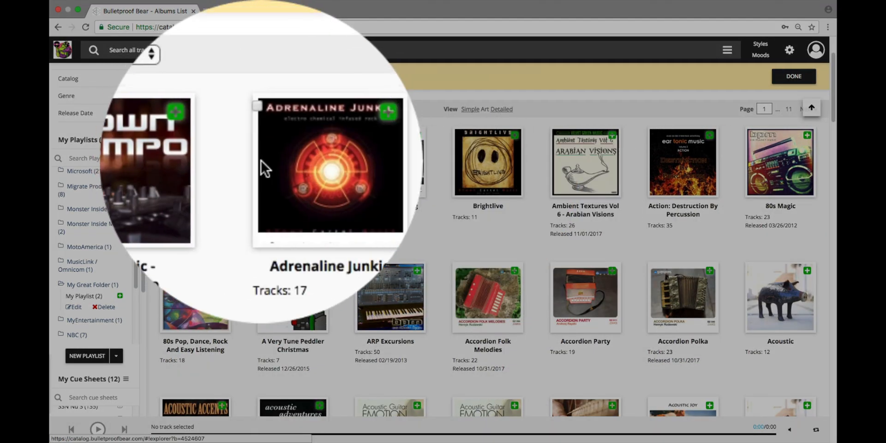
{"action": "mouse_move", "coordinate": [320, 135]}
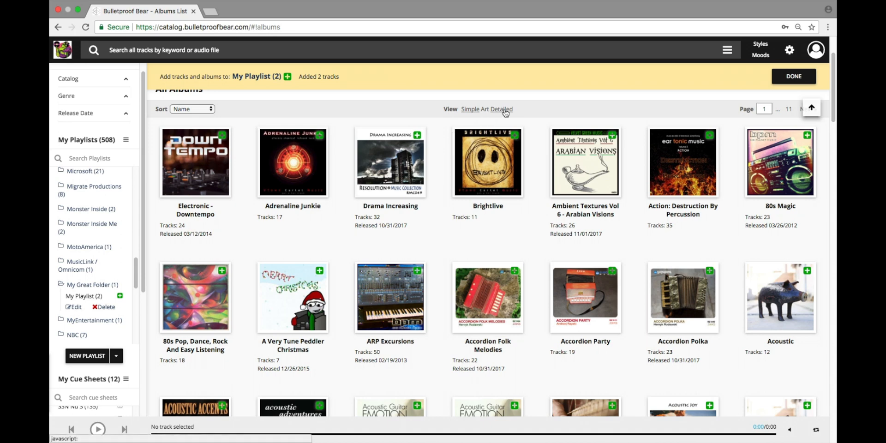
{"action": "left_click", "coordinate": [504, 110]}
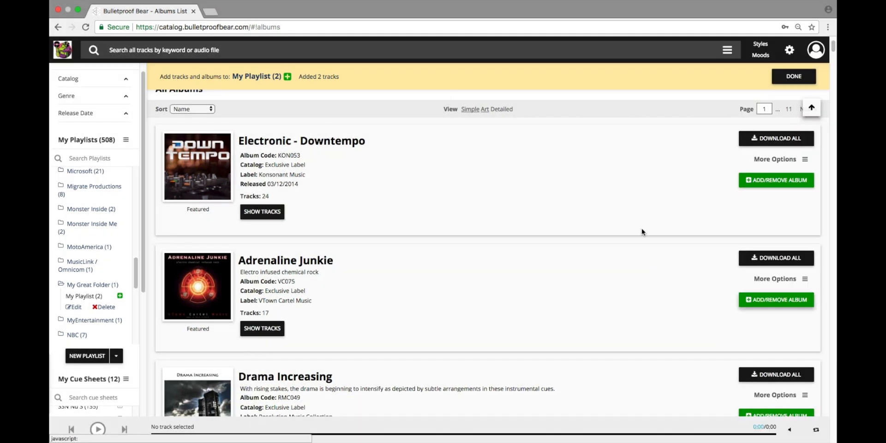
{"action": "left_click", "coordinate": [470, 110]}
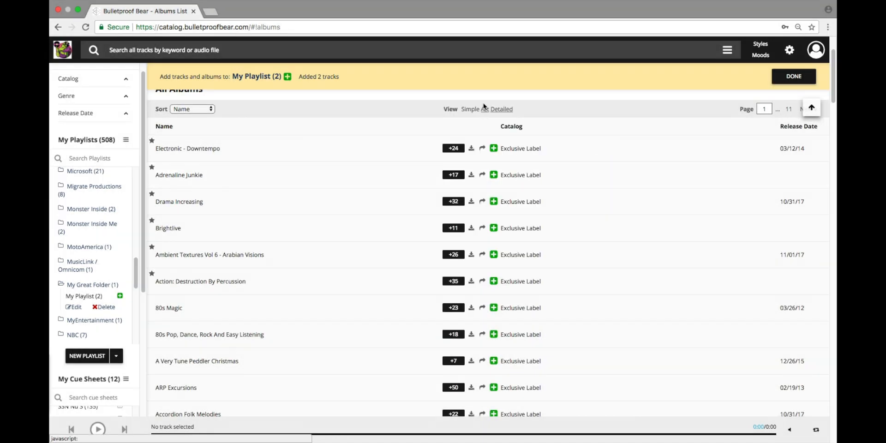
{"action": "left_click", "coordinate": [478, 109]}
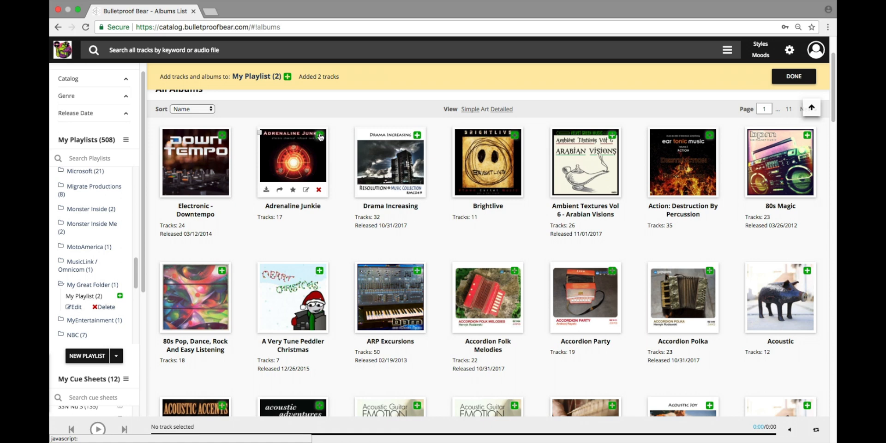
{"action": "left_click", "coordinate": [320, 136]}
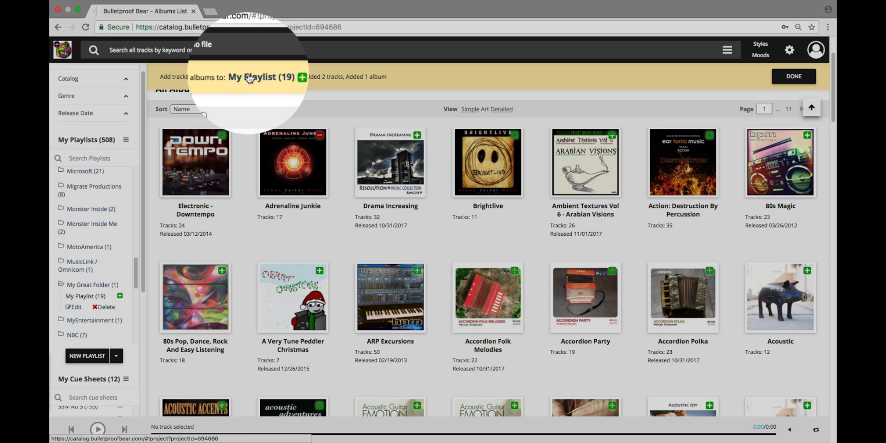
- Open My Playlist (19 tracks) and expand, then collapse, the 17 Adrenaline Junkie tracks
{"action": "left_click", "coordinate": [249, 77]}
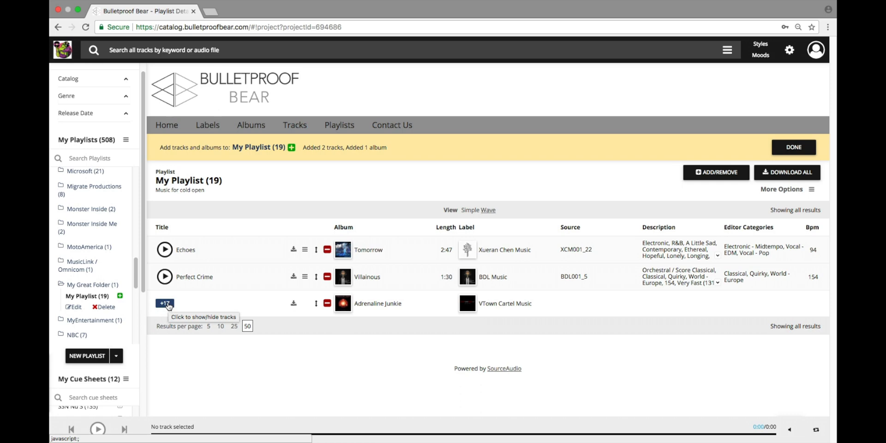
{"action": "left_click", "coordinate": [167, 304]}
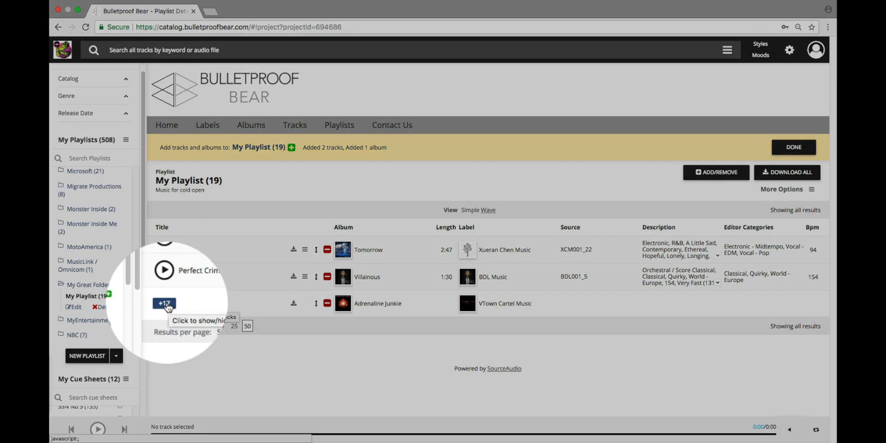
{"action": "scroll", "coordinate": [173, 298], "scroll_direction": "down", "scroll_amount": 5}
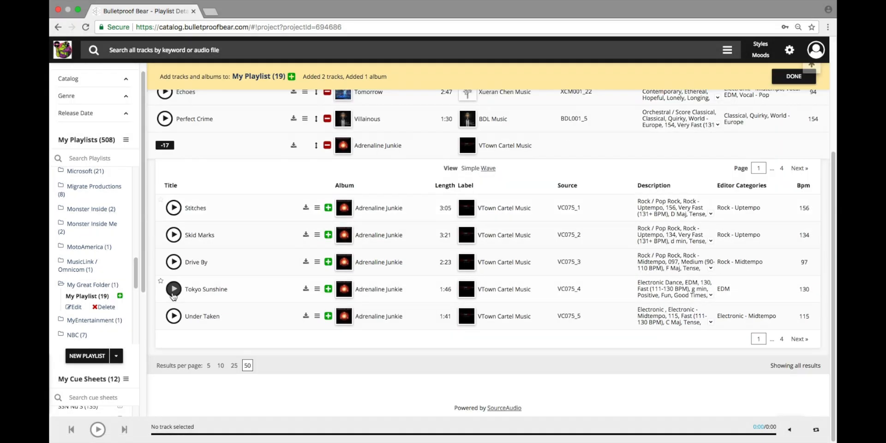
{"action": "scroll", "coordinate": [161, 254], "scroll_direction": "up", "scroll_amount": 3}
{"action": "left_click", "coordinate": [162, 254]}
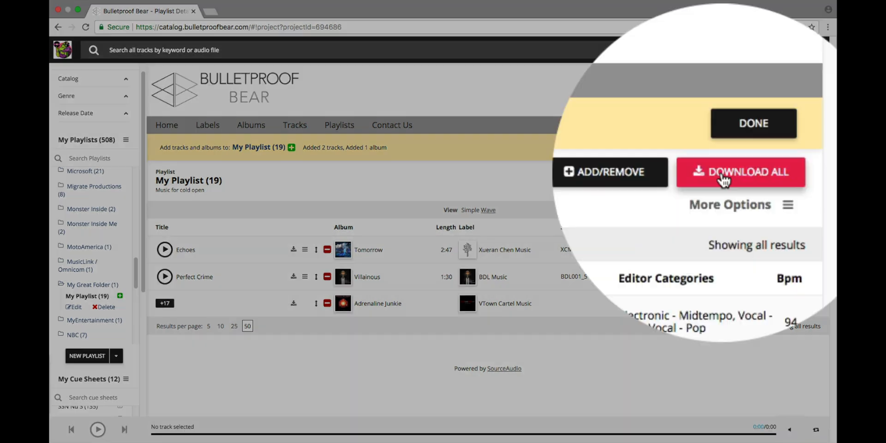
- Download all of My Playlist with alternates and show the playlist's More Options
{"action": "left_click", "coordinate": [723, 180]}
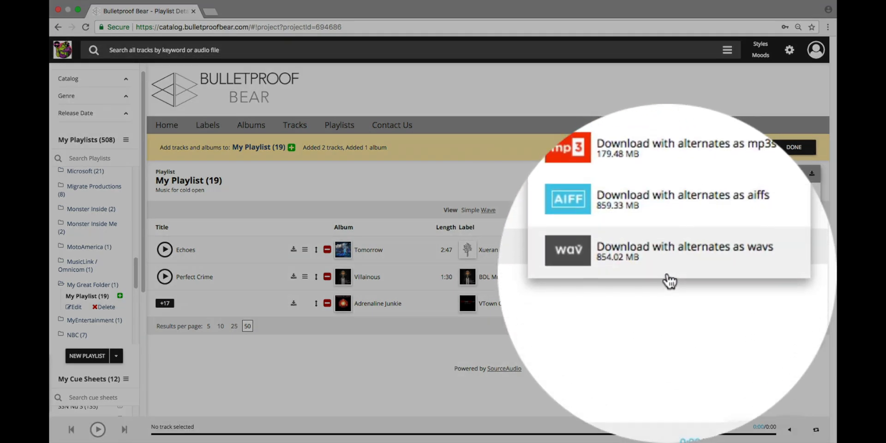
{"action": "left_click", "coordinate": [669, 173]}
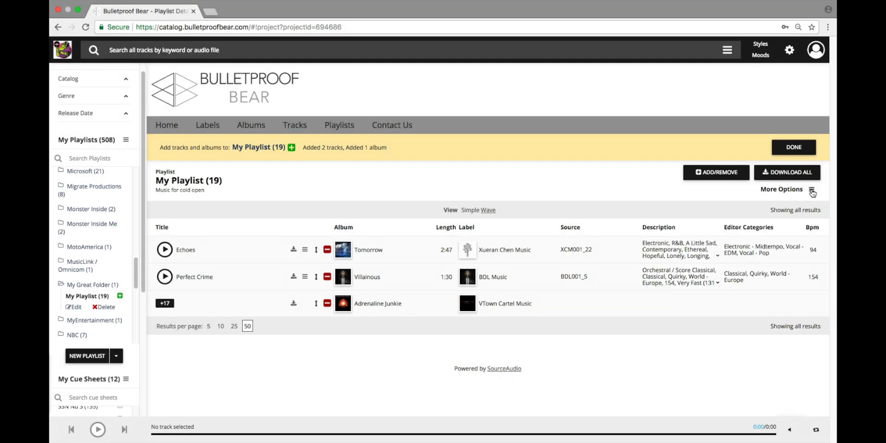
{"action": "left_click", "coordinate": [813, 189]}
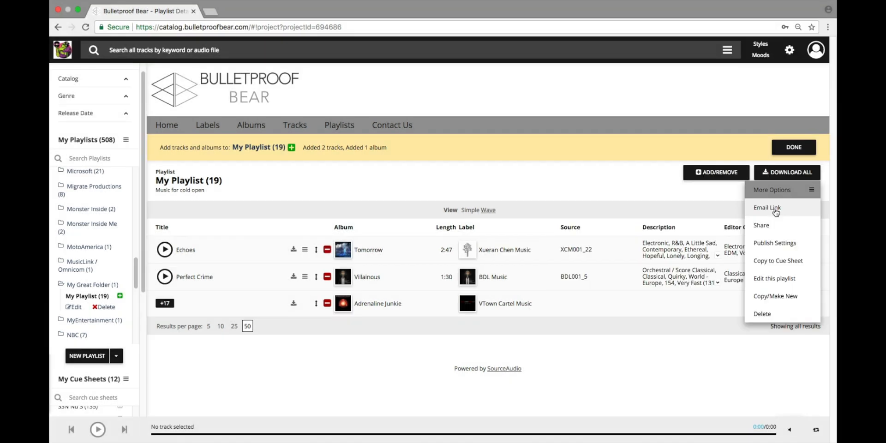
- Email a link to My Playlist to the company's info address with the note 'This is the music for the cold open. Check it out!'
{"action": "left_click", "coordinate": [776, 207]}
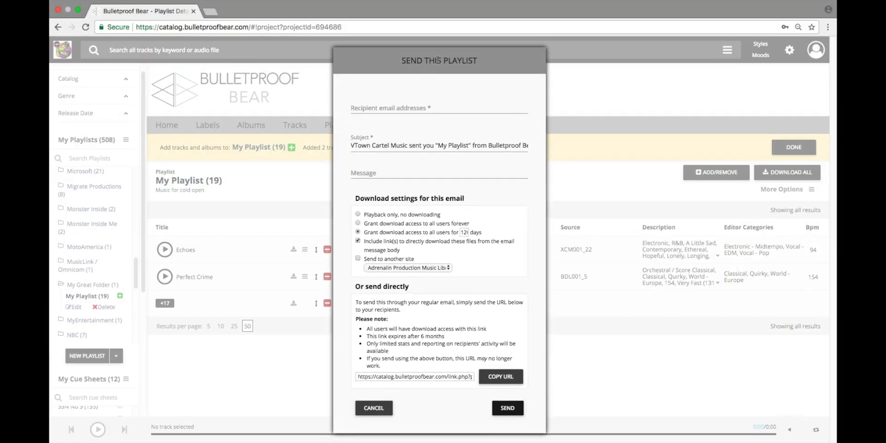
{"action": "left_click", "coordinate": [430, 104]}
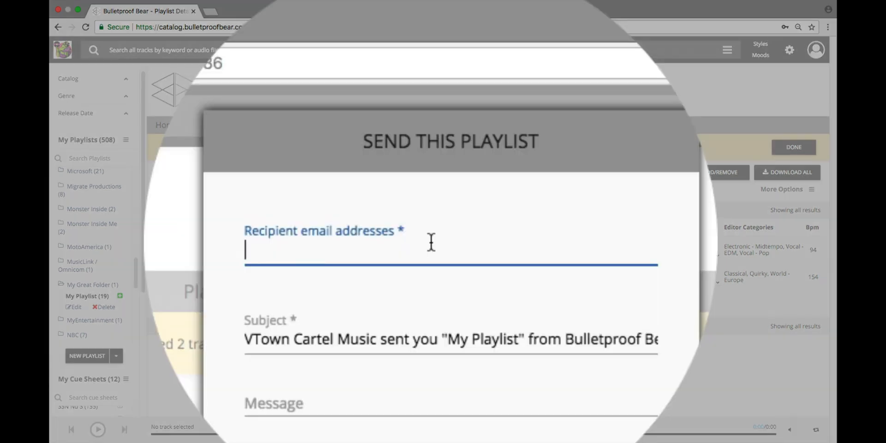
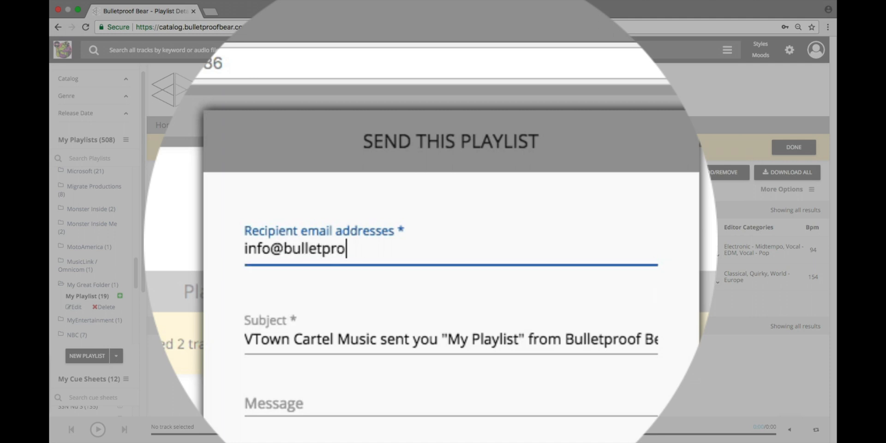
{"action": "key", "text": "Return"}
{"action": "key", "text": "Tab"}
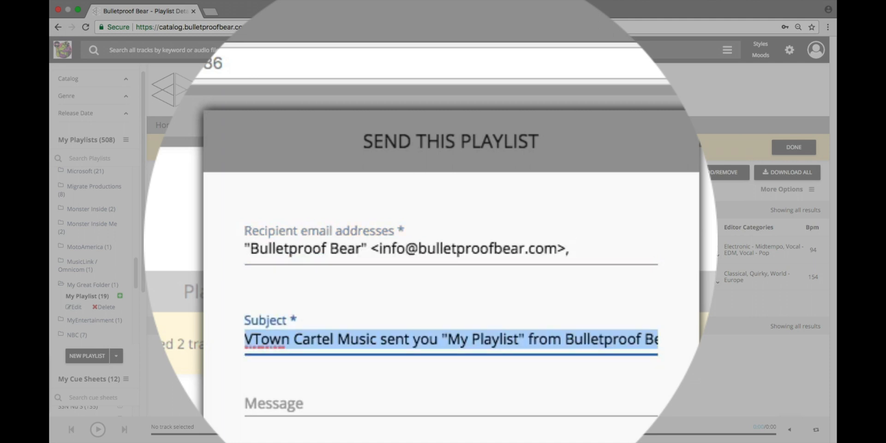
{"action": "key", "text": "Tab"}
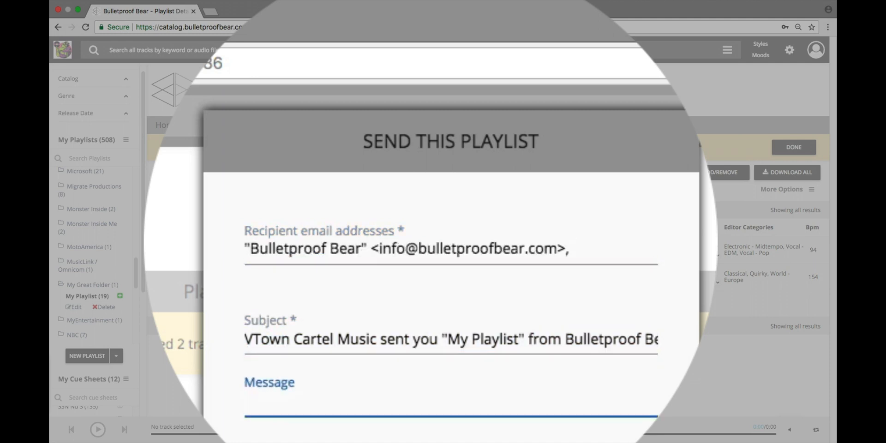
{"action": "type", "text": "This is"}
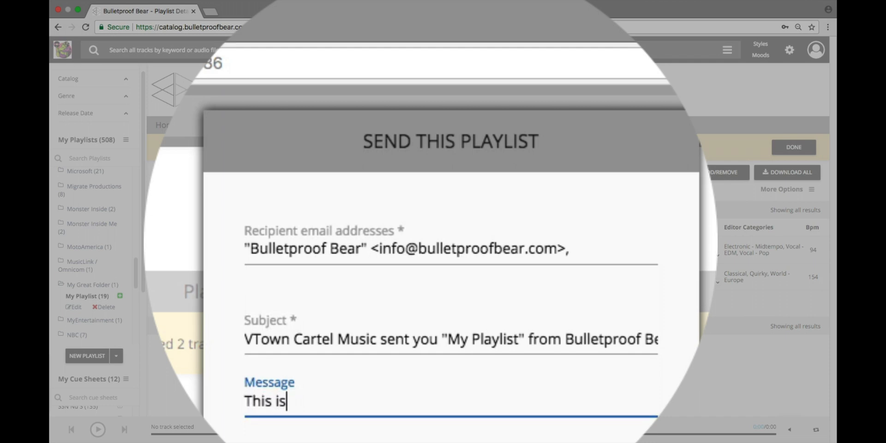
{"action": "type", "text": " the music for the c"}
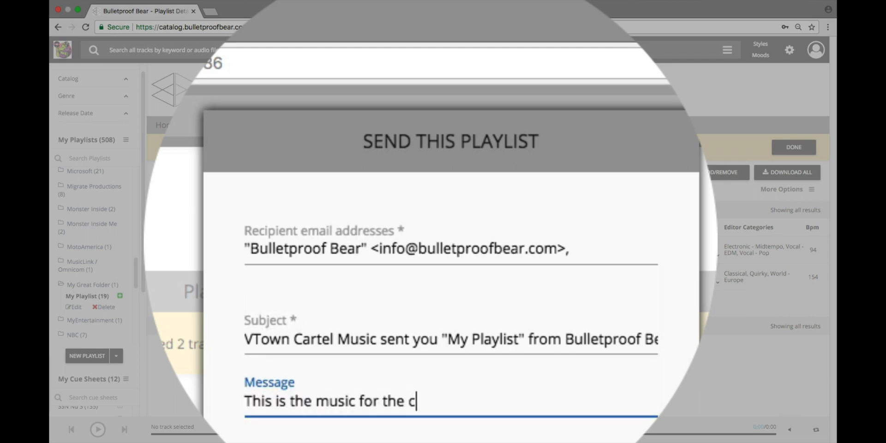
{"action": "type", "text": "old open.  Check it ou"}
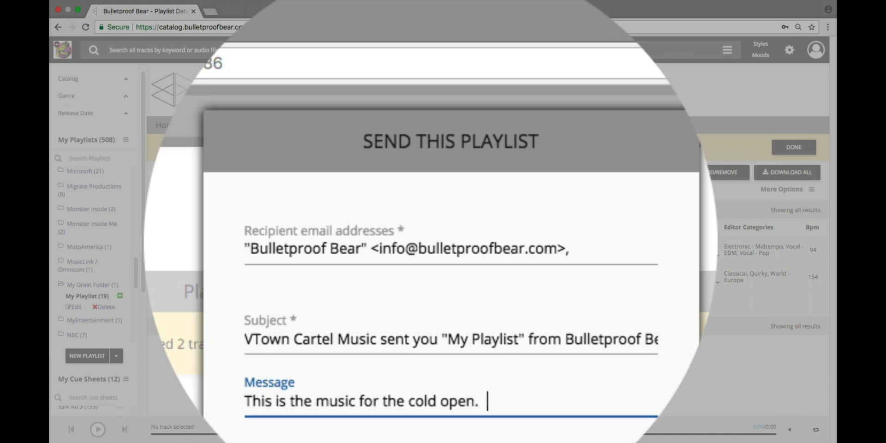
{"action": "type", "text": "t!"}
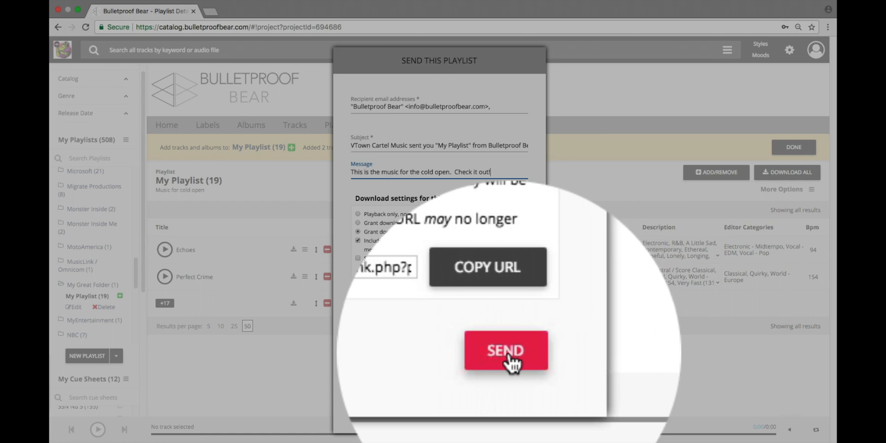
{"action": "left_click", "coordinate": [505, 408]}
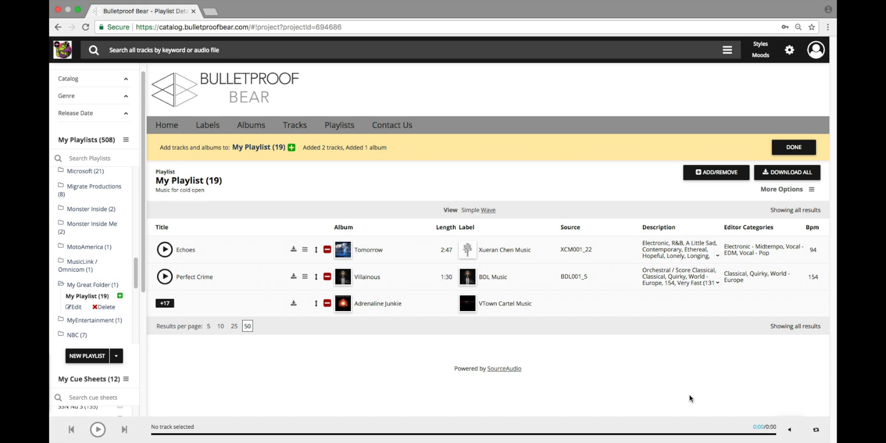
- Go to the All Tracks list and scroll down through it
{"action": "left_click", "coordinate": [300, 131]}
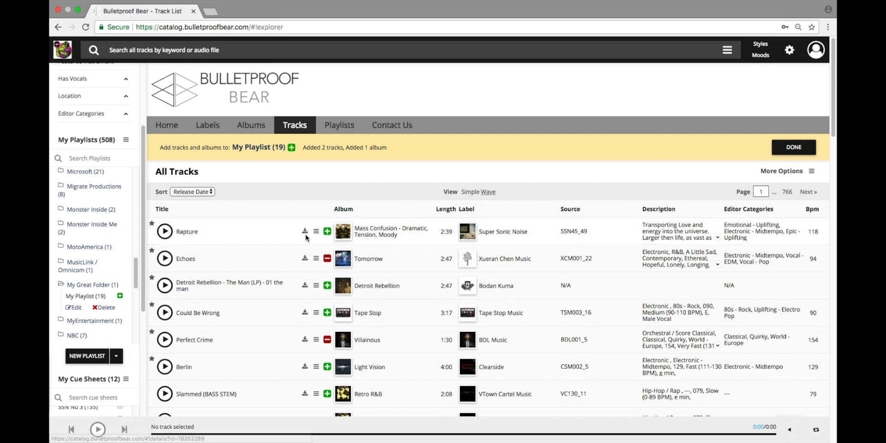
{"action": "scroll", "coordinate": [203, 258], "scroll_direction": "down", "scroll_amount": 6}
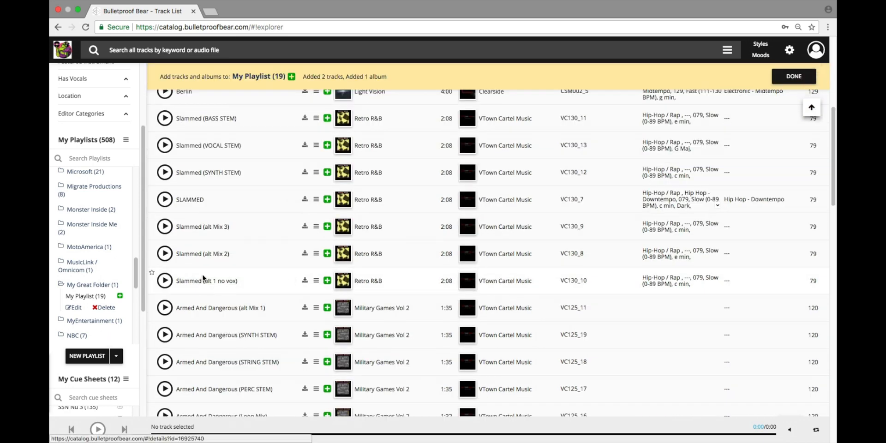
- Open the Send This Track email form for ARMED AND DANGEROUS from its row menu
{"action": "scroll", "coordinate": [203, 282], "scroll_direction": "down", "scroll_amount": 2}
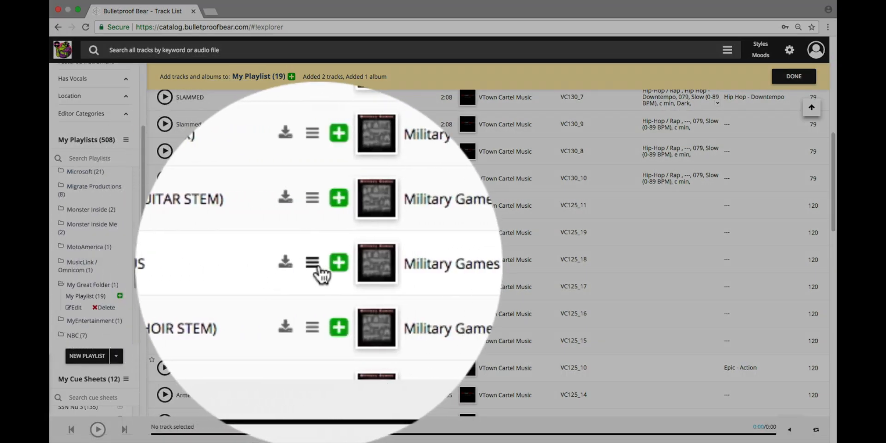
{"action": "left_click", "coordinate": [314, 264]}
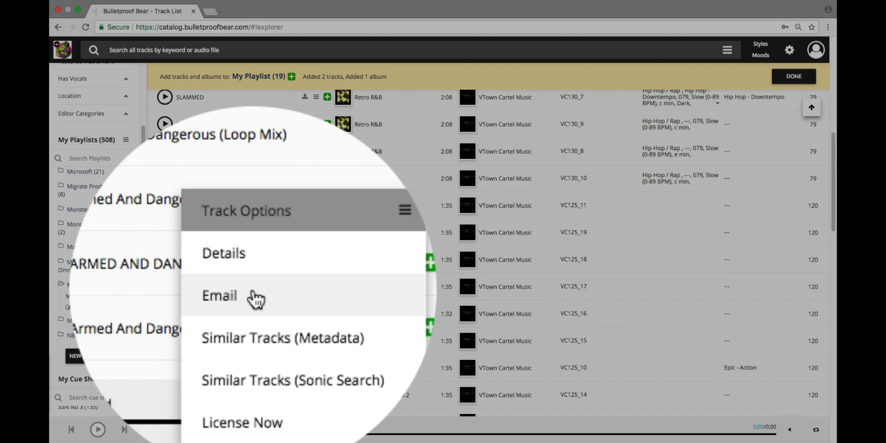
{"action": "left_click", "coordinate": [252, 382]}
- Send ARMED AND DANGEROUS to the company address with the message 'Hi, here's the track "Armed and Dangerous"'
{"action": "left_click", "coordinate": [440, 146]}
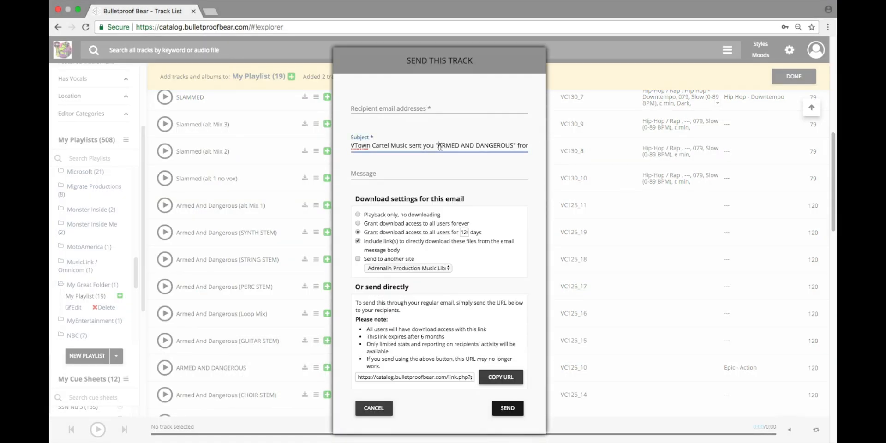
{"action": "left_click_drag", "start_coordinate": [440, 146], "coordinate": [459, 147]}
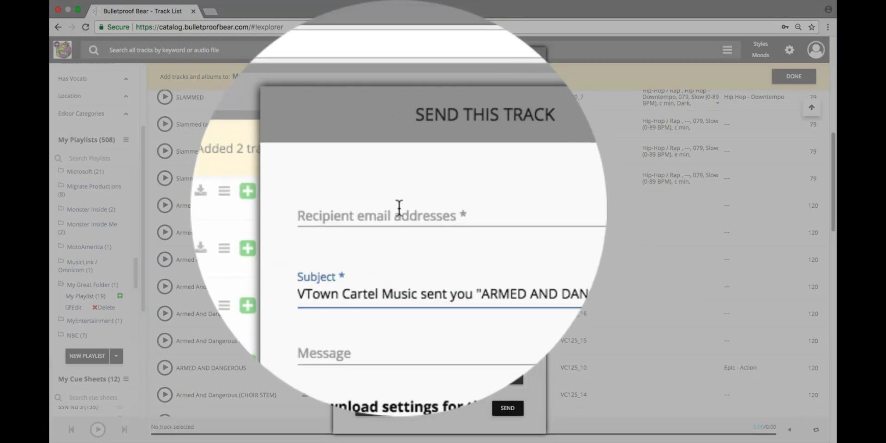
{"action": "left_click", "coordinate": [399, 208]}
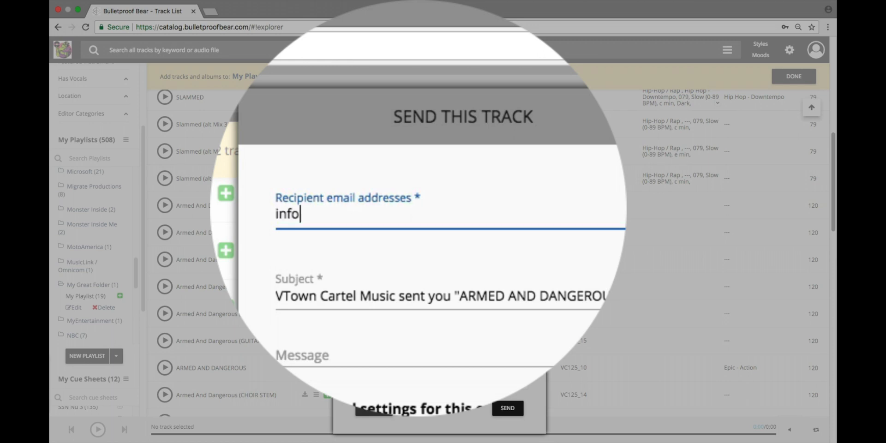
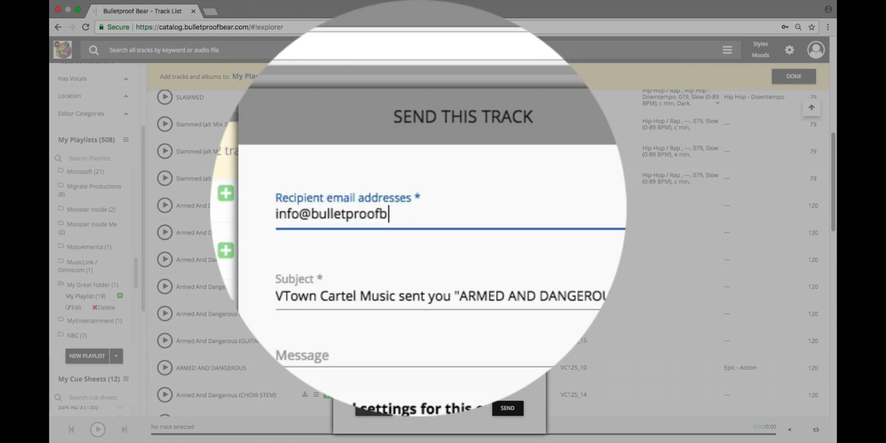
{"action": "left_click", "coordinate": [381, 173]}
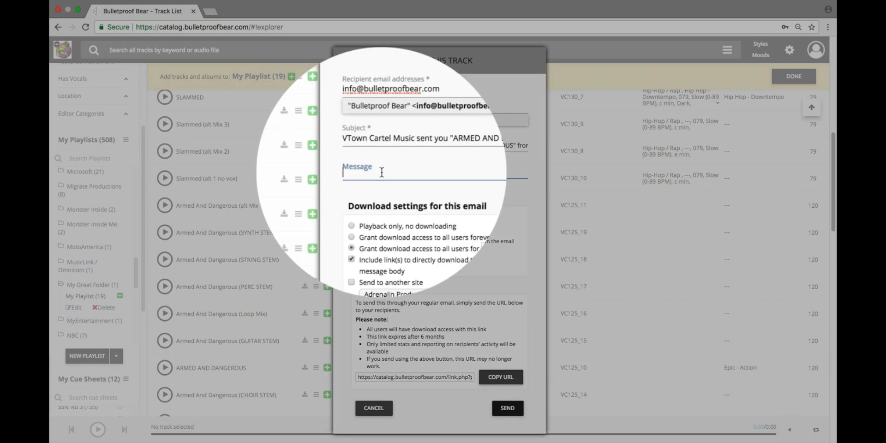
{"action": "type", "text": "H"}
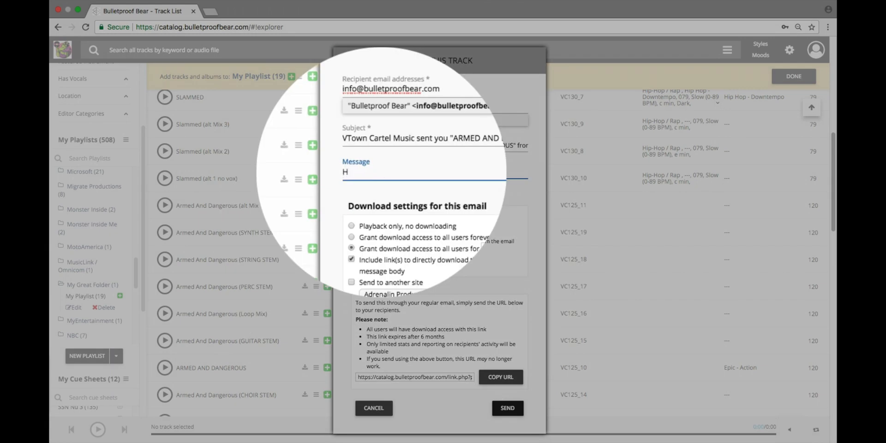
{"action": "type", "text": "i, here's the track \"Armed and Dangerous\"."}
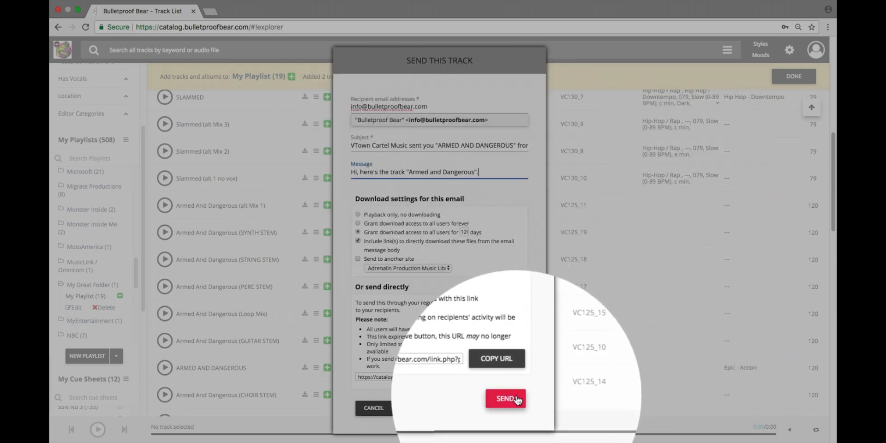
{"action": "left_click", "coordinate": [515, 403]}
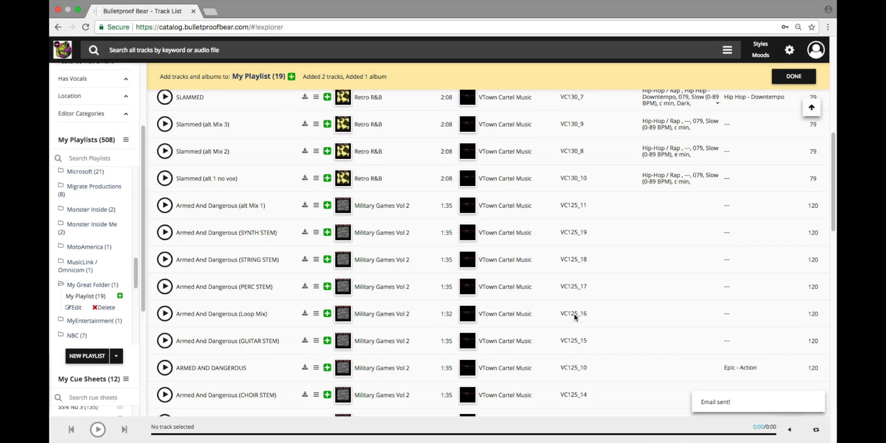
- Go to All Albums, start emailing the Drama Increasing album, then cancel
{"action": "scroll", "coordinate": [308, 278], "scroll_direction": "up", "scroll_amount": 10}
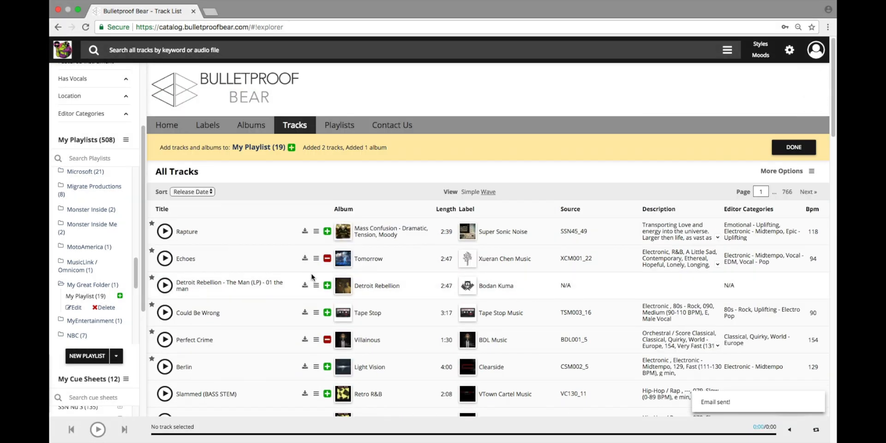
{"action": "left_click", "coordinate": [253, 129]}
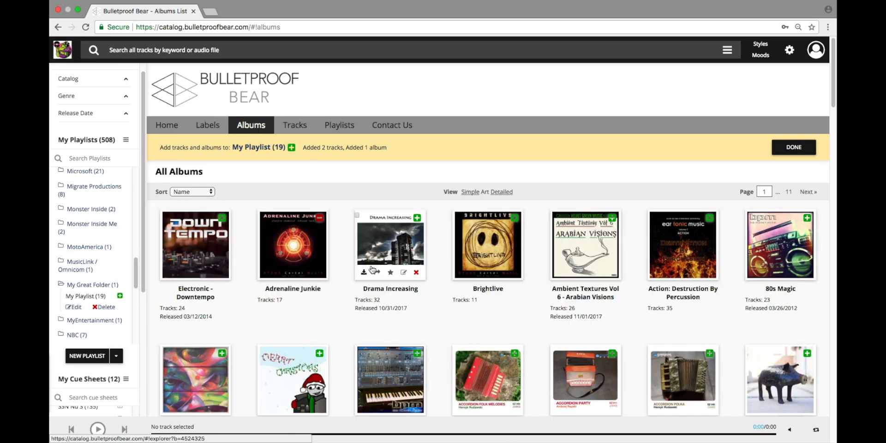
{"action": "mouse_move", "coordinate": [384, 253]}
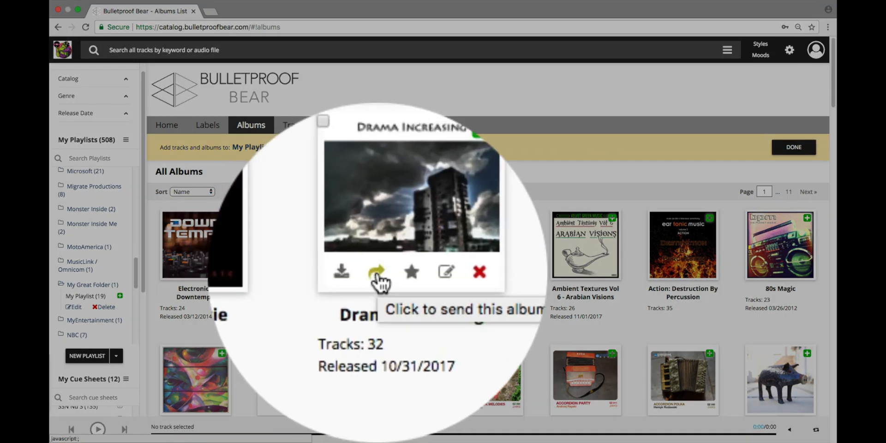
{"action": "left_click", "coordinate": [379, 279]}
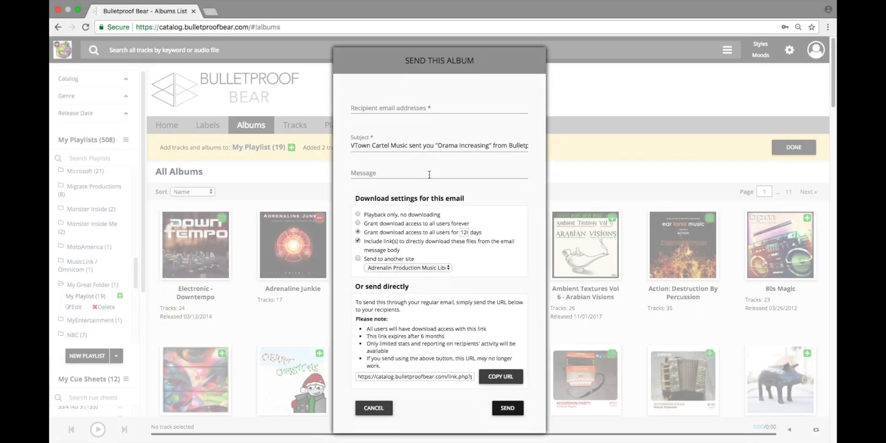
{"action": "left_click", "coordinate": [388, 408]}
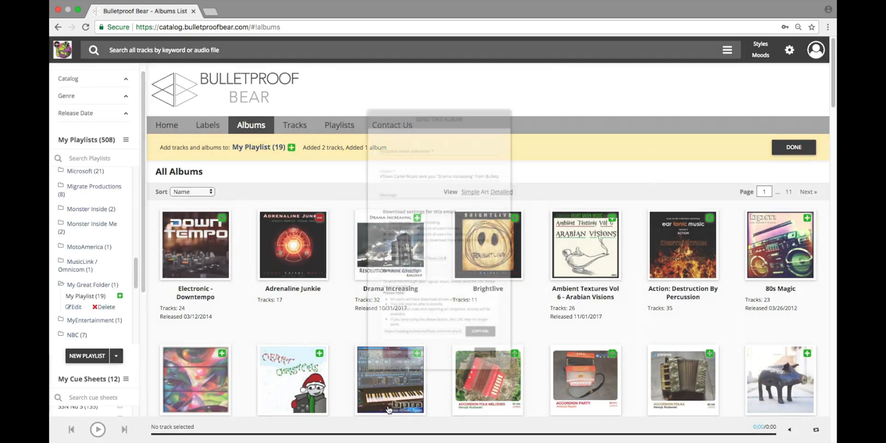
- Switch All Albums from Simple to Detailed view and select the 17-track Adrenaline Junkie album
{"action": "left_click", "coordinate": [470, 191]}
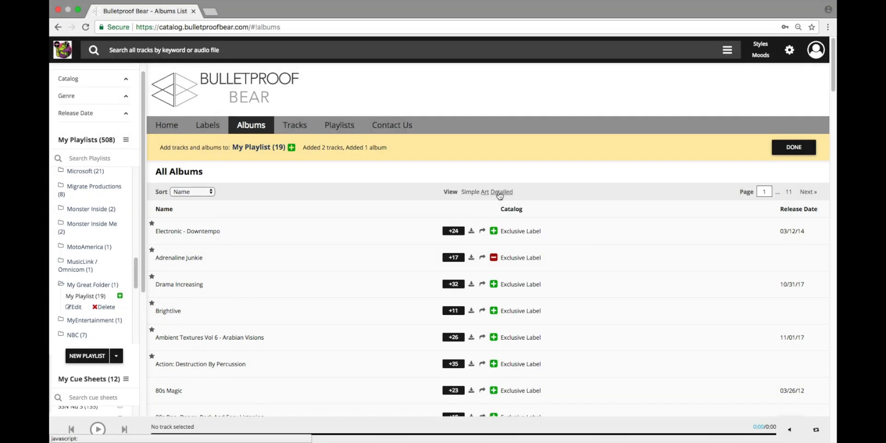
{"action": "left_click", "coordinate": [499, 192]}
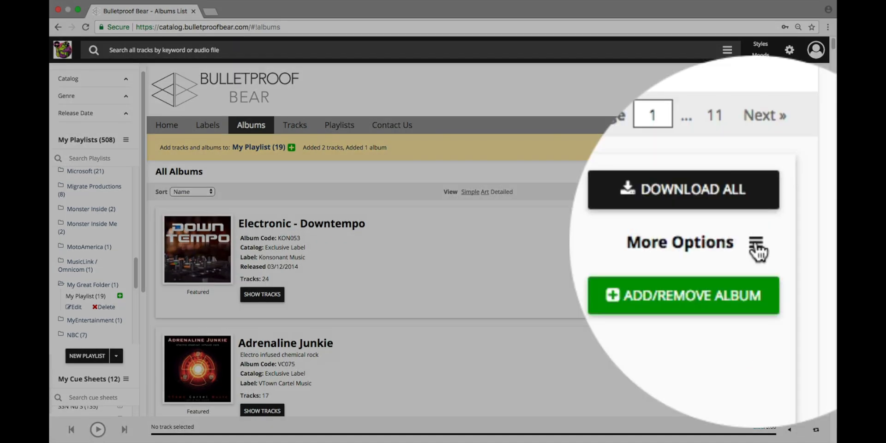
{"action": "left_click", "coordinate": [757, 249]}
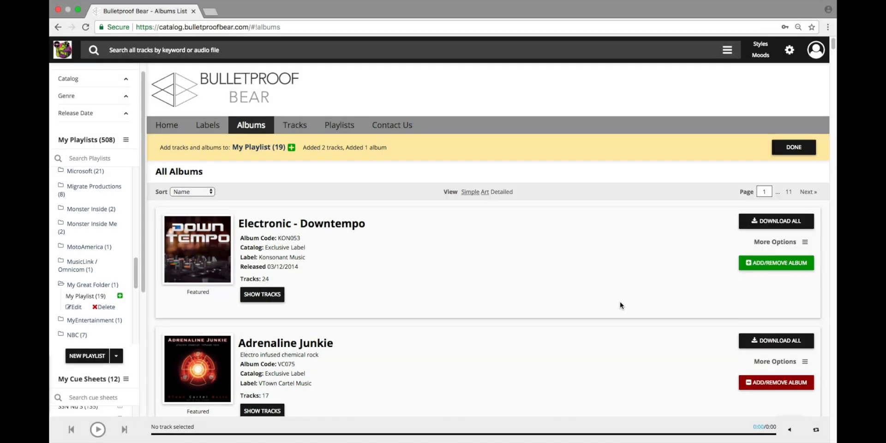
{"action": "left_click", "coordinate": [575, 333]}
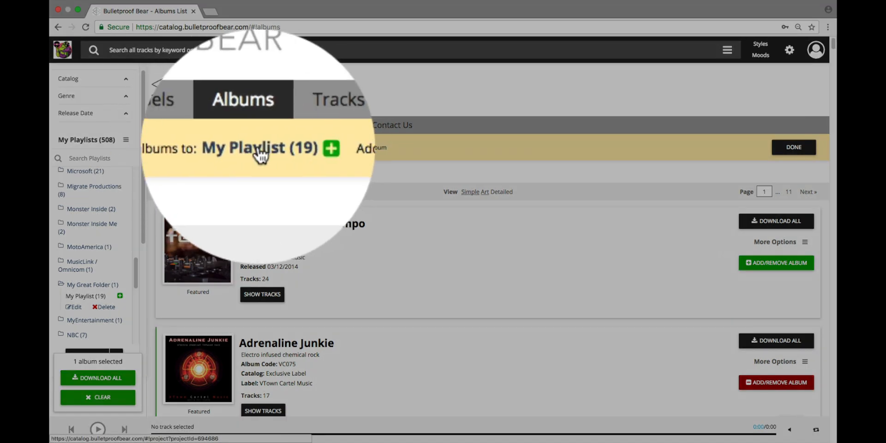
- Go to the My Playlist (19) page and show its More Options menu
{"action": "left_click", "coordinate": [258, 147]}
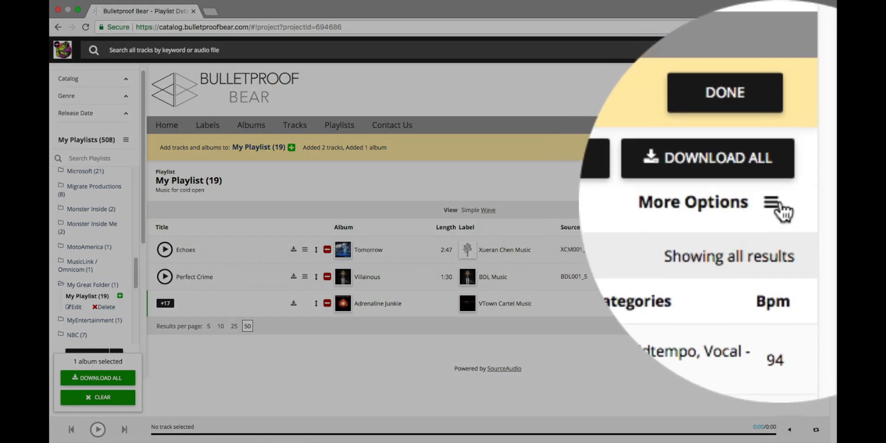
{"action": "left_click", "coordinate": [777, 204]}
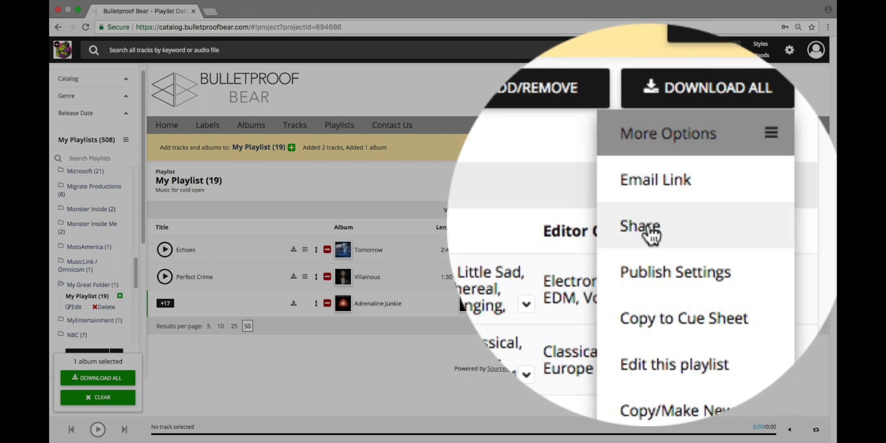
- Add the Bulletproof Bear info e-mail as a recipient with Can Edit permission and email notification on
{"action": "left_click", "coordinate": [764, 225]}
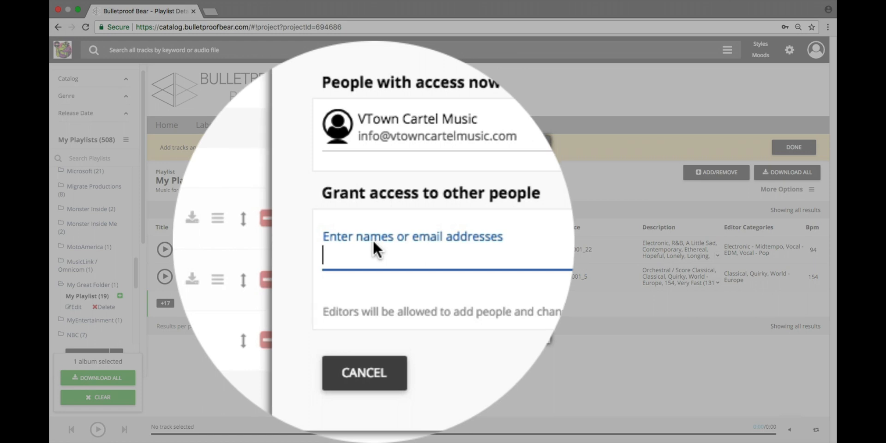
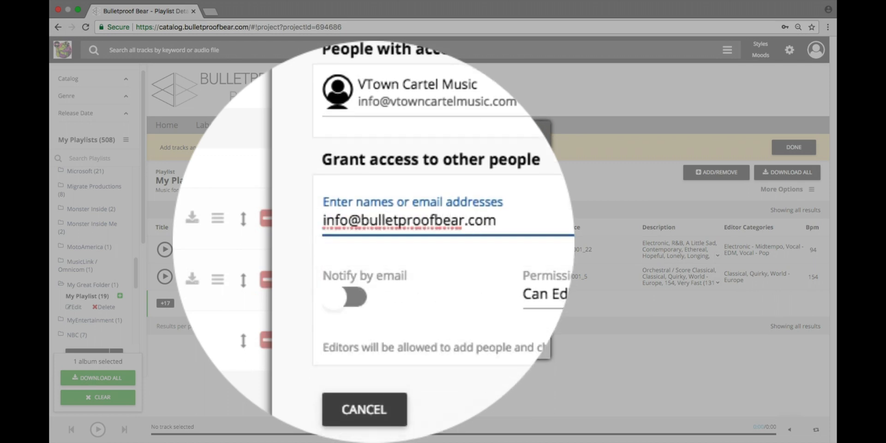
{"action": "left_click", "coordinate": [374, 250]}
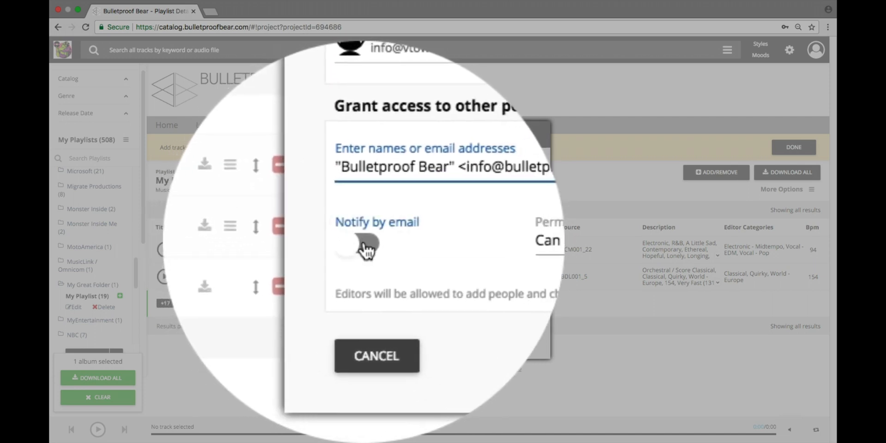
{"action": "left_click", "coordinate": [367, 249]}
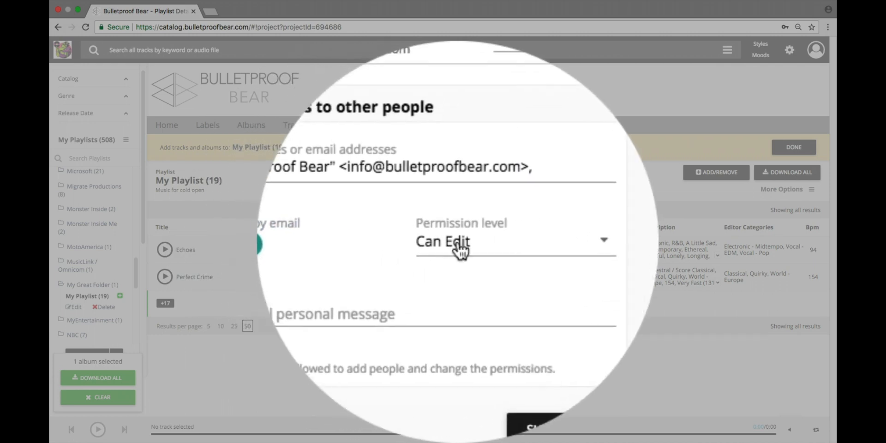
{"action": "left_click", "coordinate": [459, 249]}
{"action": "left_click", "coordinate": [457, 249]}
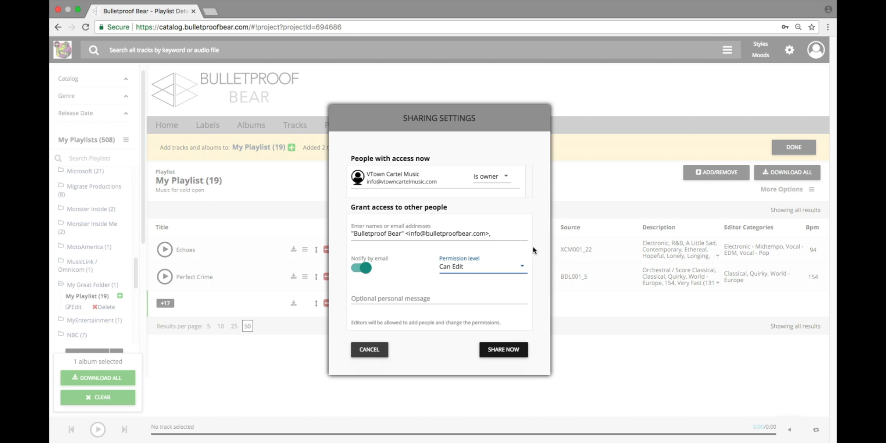
- Share the playlist with the message 'Hi, this is the playlist for the cold open. Add some tracks.'
{"action": "left_click", "coordinate": [399, 298]}
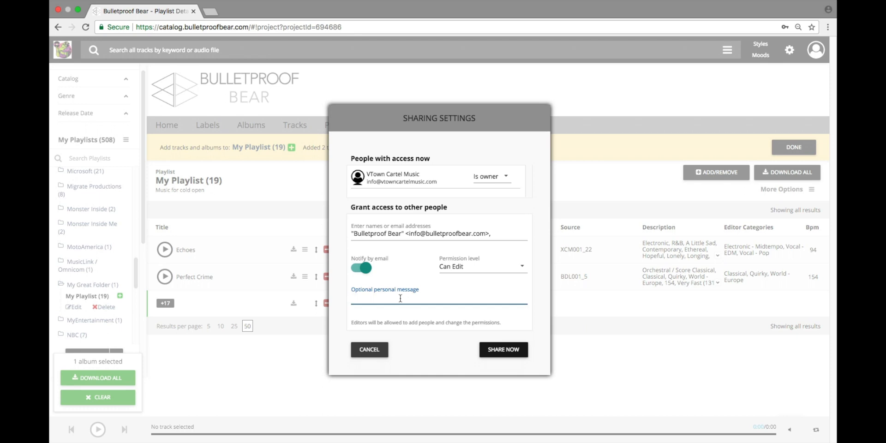
{"action": "type", "text": "Hi, this is the playlist for"}
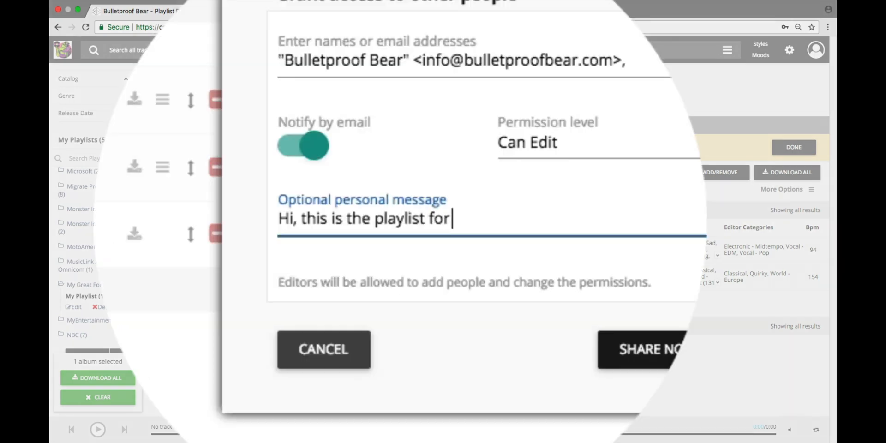
{"action": "type", "text": " the cold open. "}
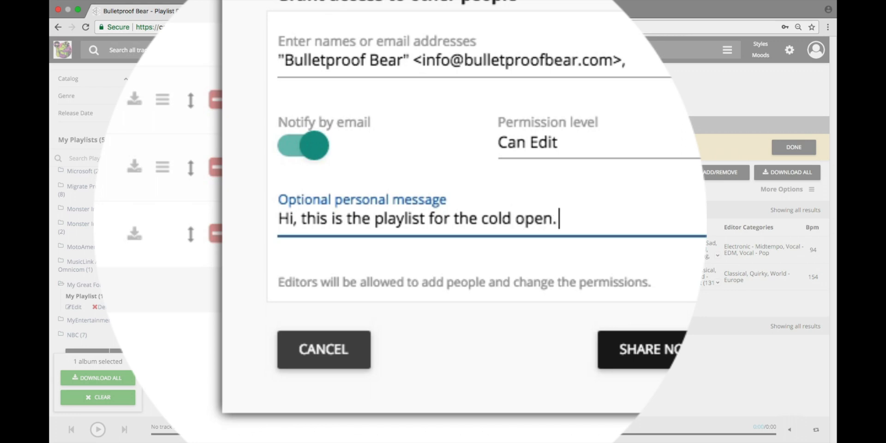
{"action": "type", "text": "Add som"}
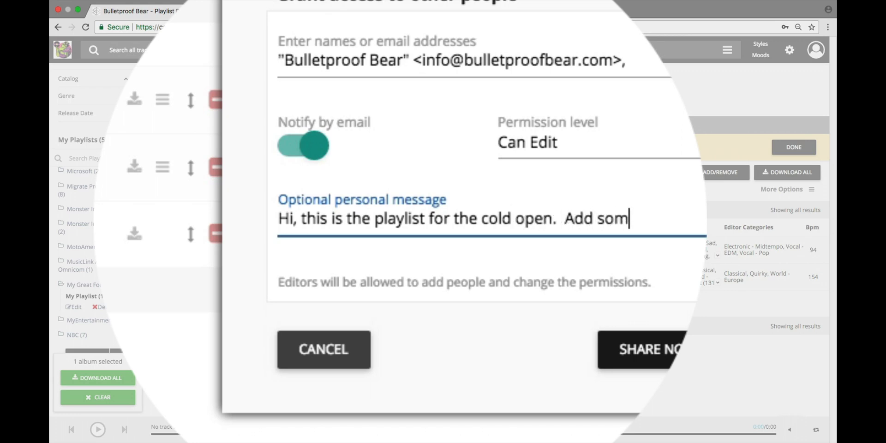
{"action": "type", "text": "e tracks."}
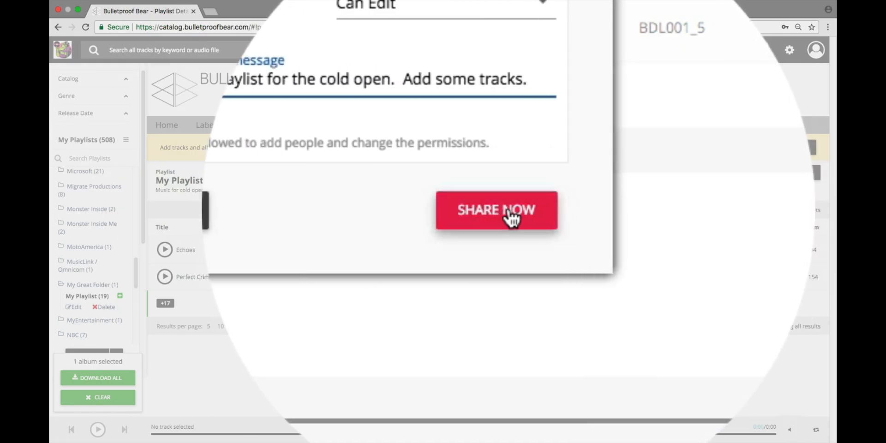
{"action": "left_click", "coordinate": [475, 212]}
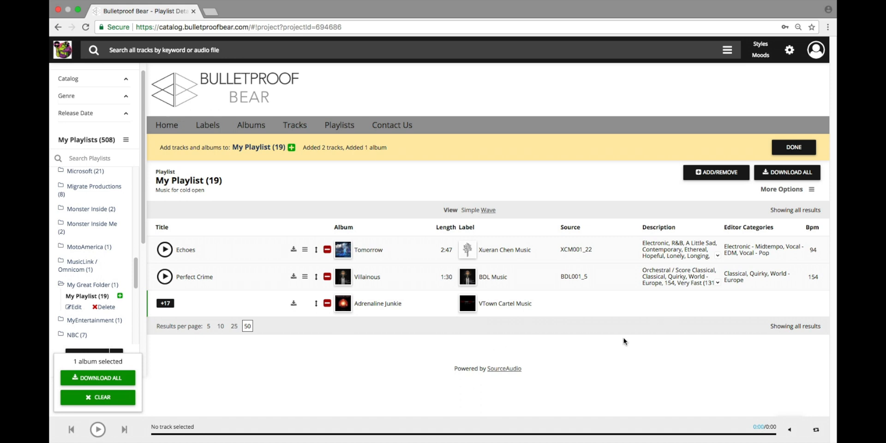
- Toggle My Playlist (19) add-to mode via its sidebar plus, leaving adding turned off
{"action": "left_click", "coordinate": [120, 296]}
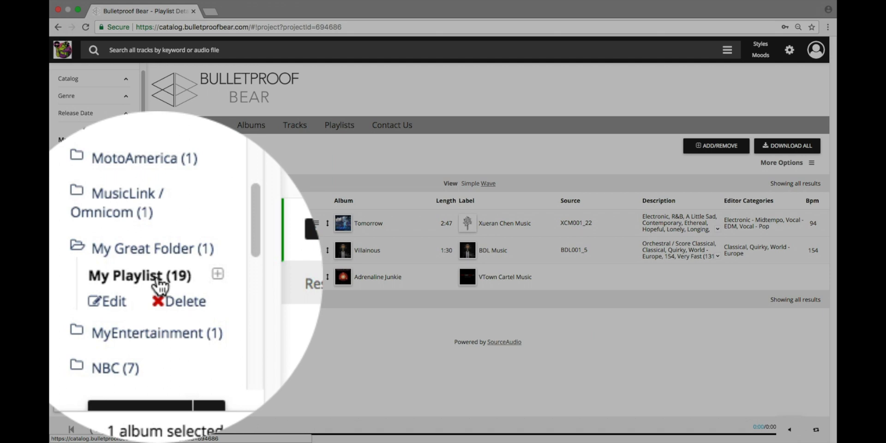
{"action": "left_click", "coordinate": [213, 278]}
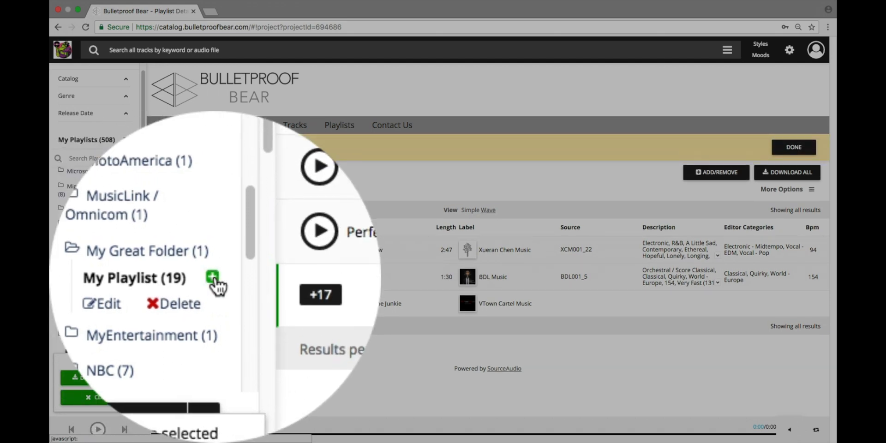
{"action": "left_click", "coordinate": [212, 278]}
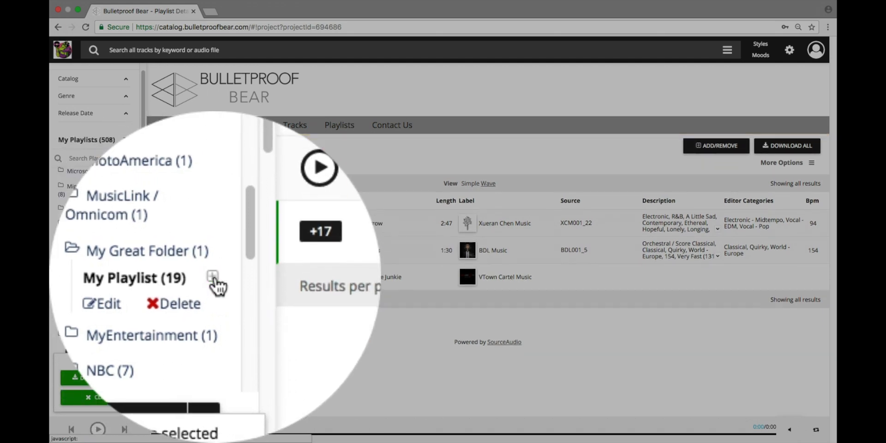
{"action": "left_click", "coordinate": [212, 278]}
{"action": "left_click", "coordinate": [120, 296]}
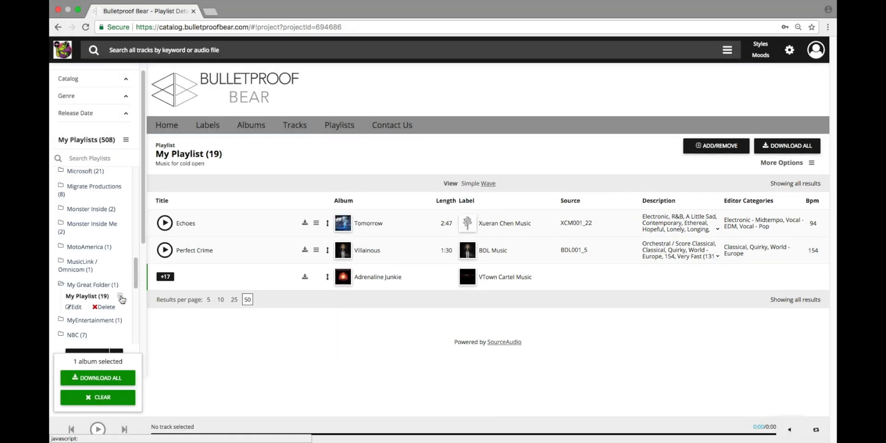